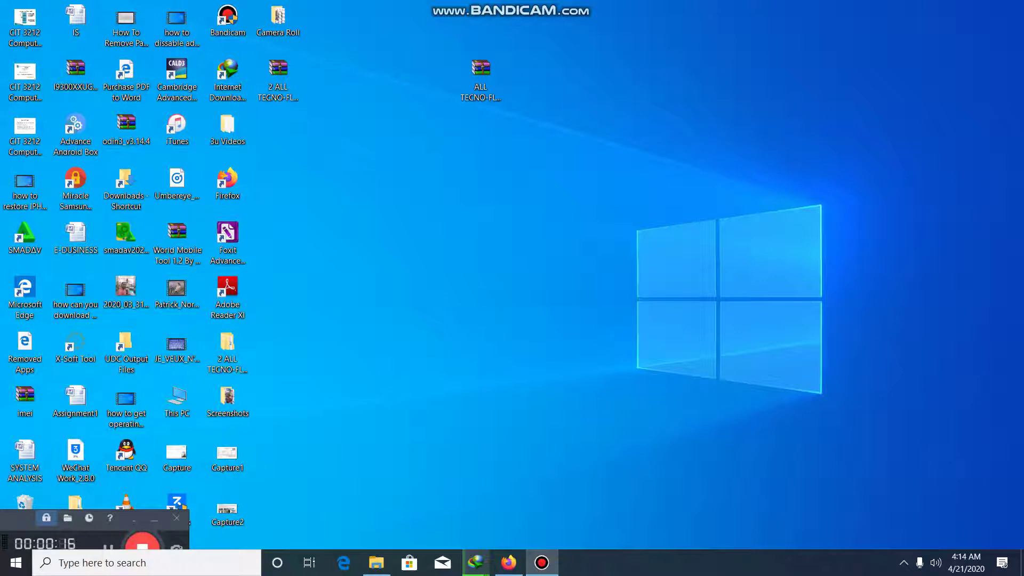
{"action": "key", "text": "super+Tab"}
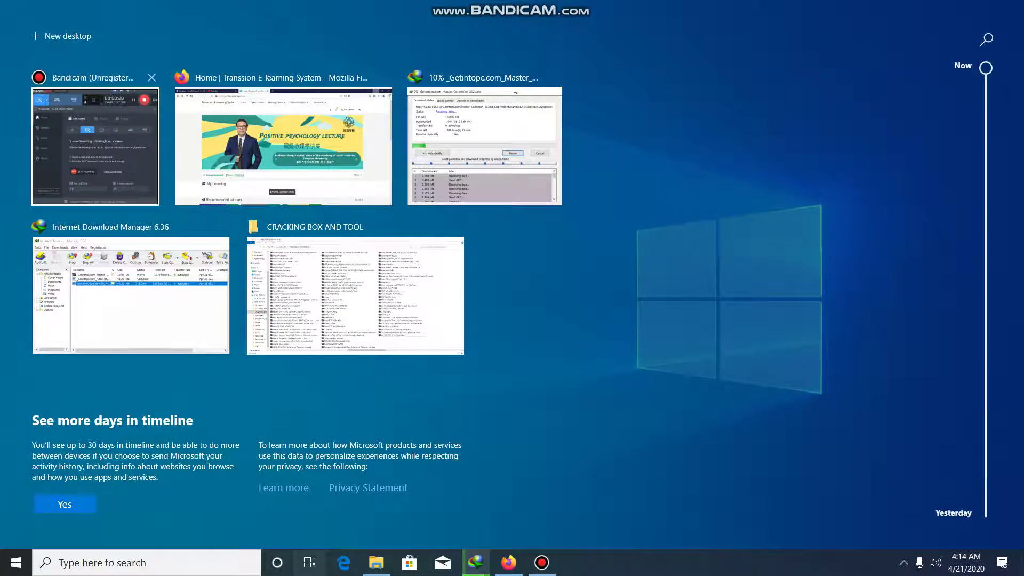
{"action": "key", "text": "super+Tab"}
{"action": "key", "text": "super+Tab"}
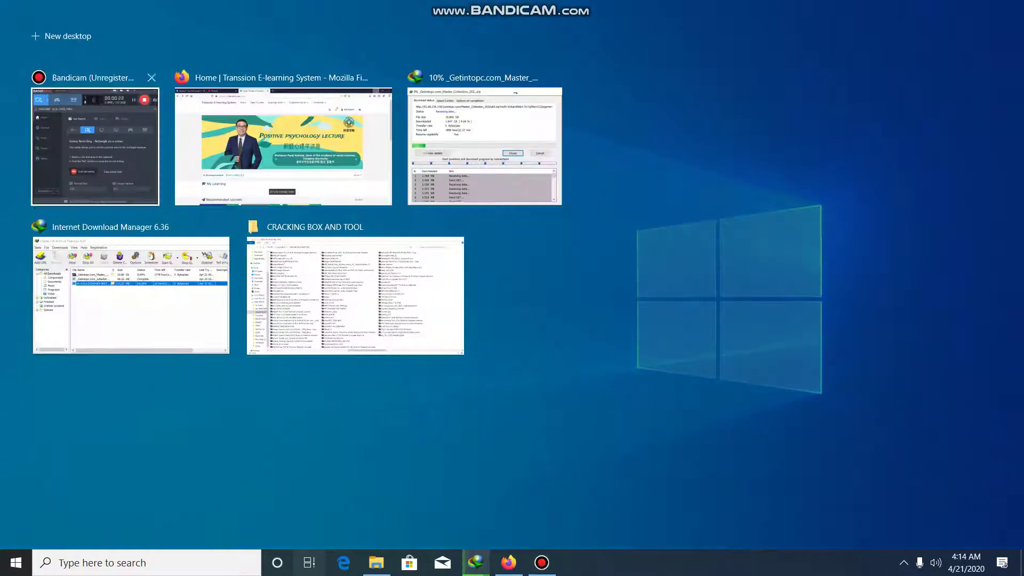
{"action": "key", "text": "super+Tab"}
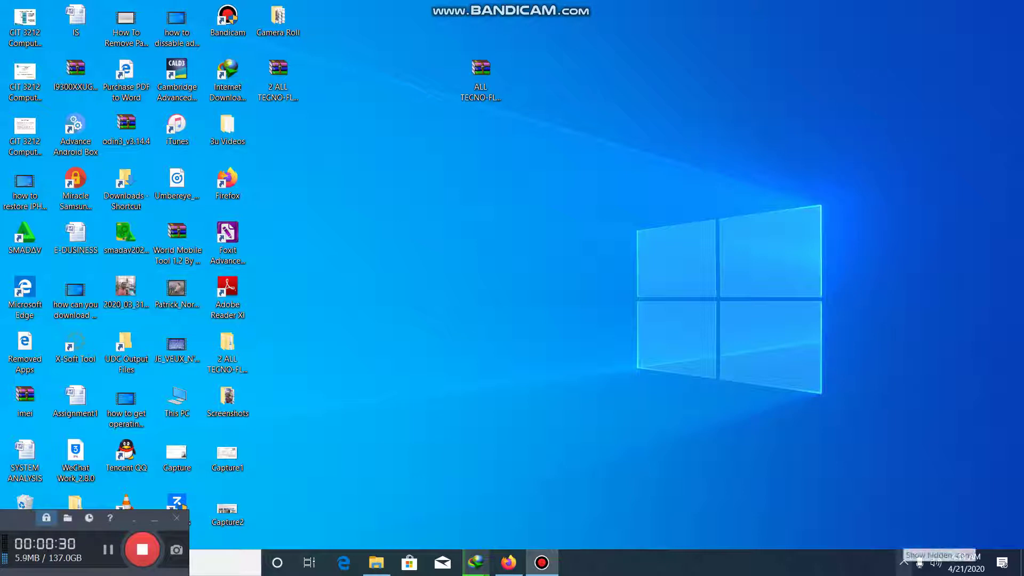
Disable the Smadav antivirus protection until restart.
{"action": "left_click", "coordinate": [903, 562]}
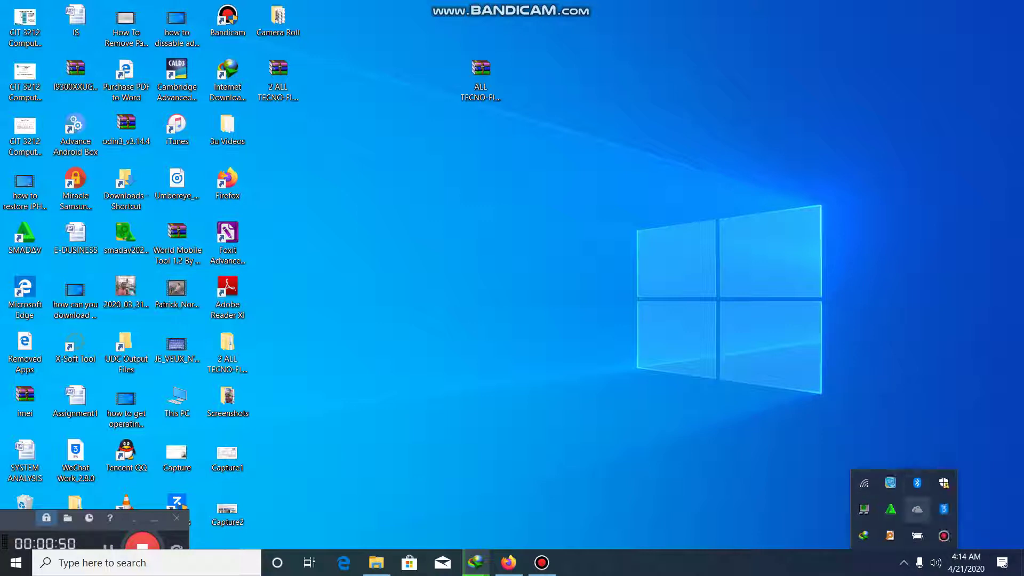
{"action": "right_click", "coordinate": [890, 510]}
{"action": "right_click", "coordinate": [890, 510]}
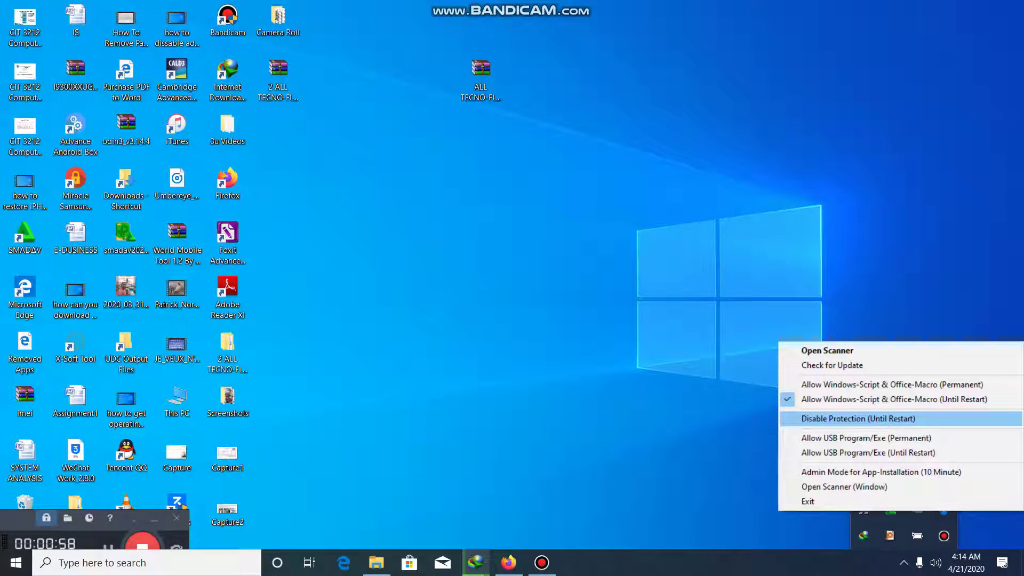
{"action": "left_click", "coordinate": [858, 419]}
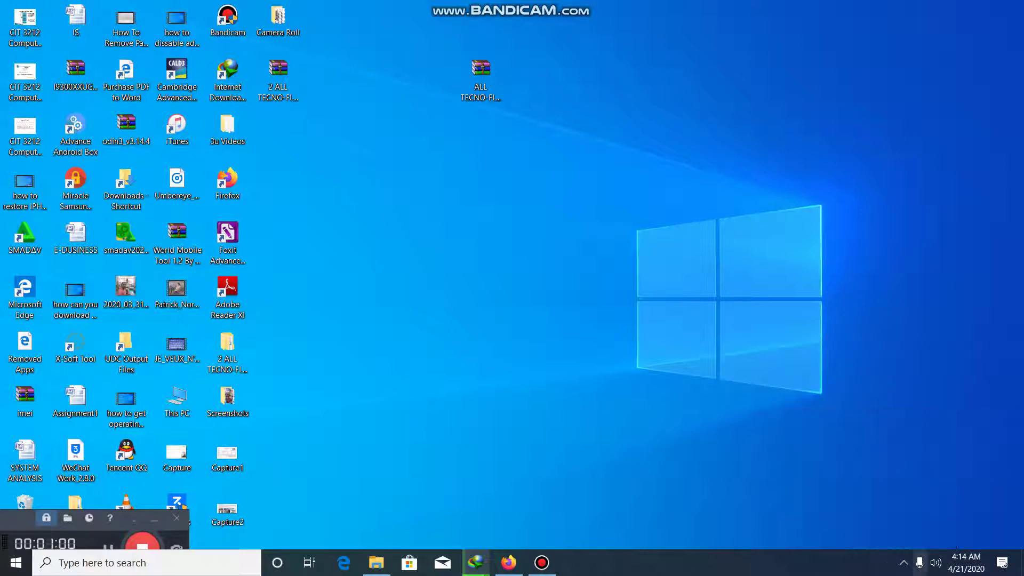
Turn off real-time protection in the Windows Security virus & threat protection settings and close the window.
{"action": "left_click", "coordinate": [903, 562]}
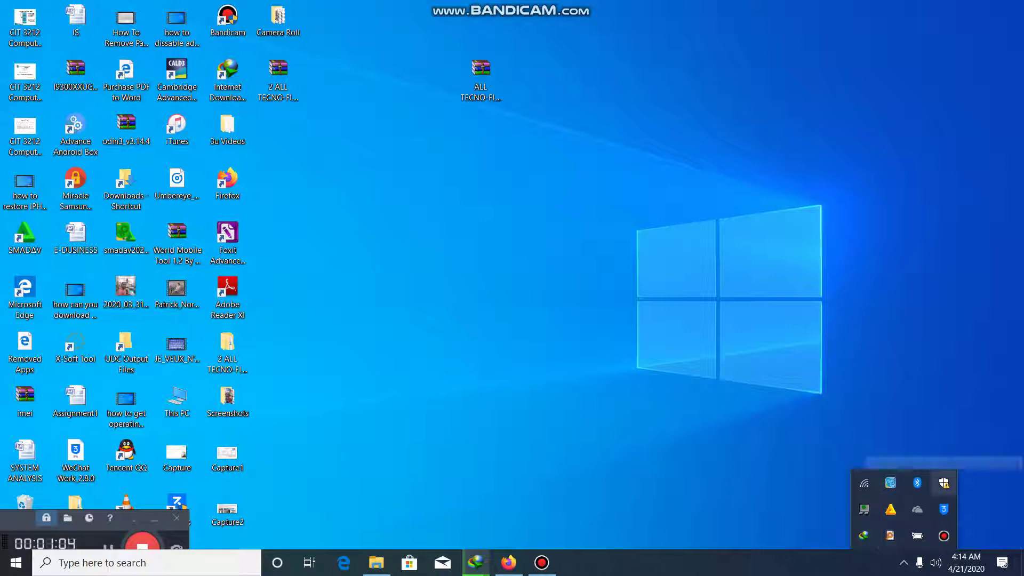
{"action": "right_click", "coordinate": [943, 483]}
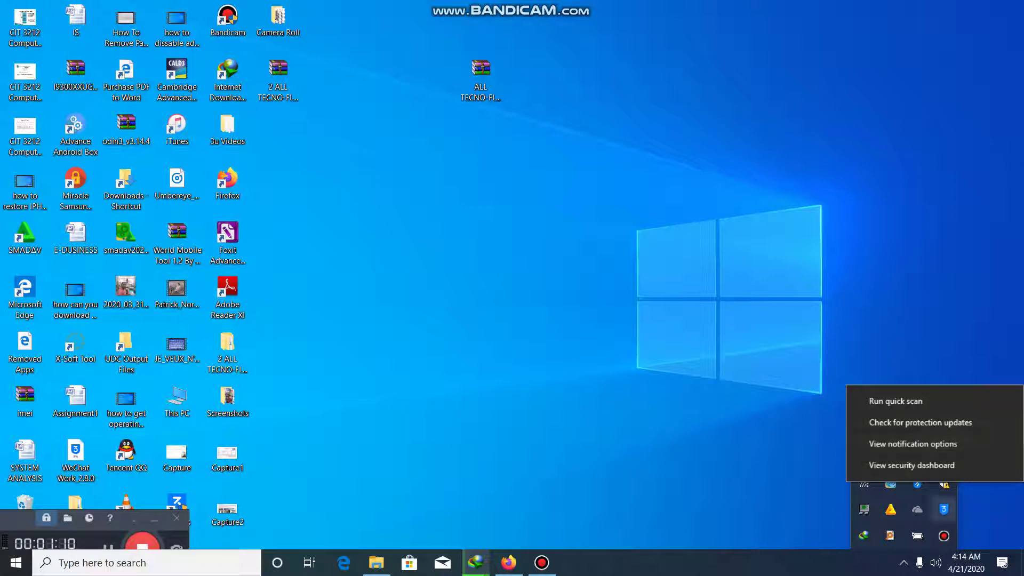
{"action": "left_click", "coordinate": [944, 483]}
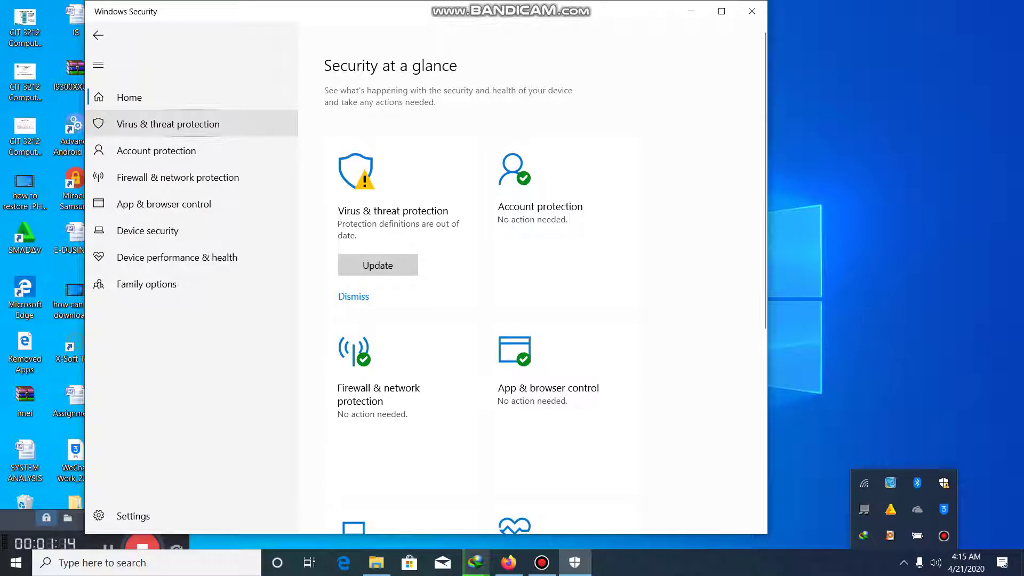
{"action": "left_click", "coordinate": [193, 124]}
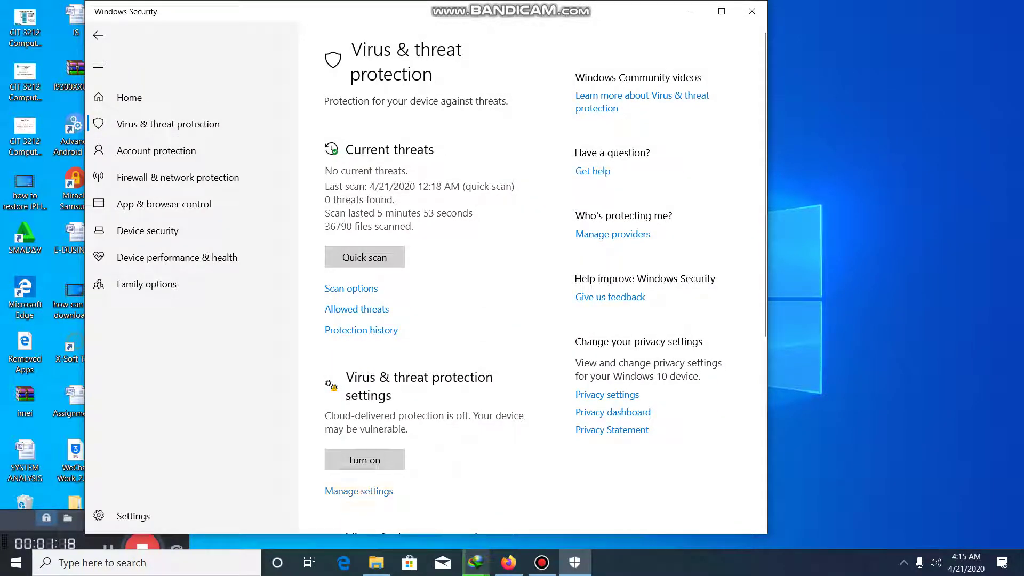
{"action": "left_click", "coordinate": [358, 491]}
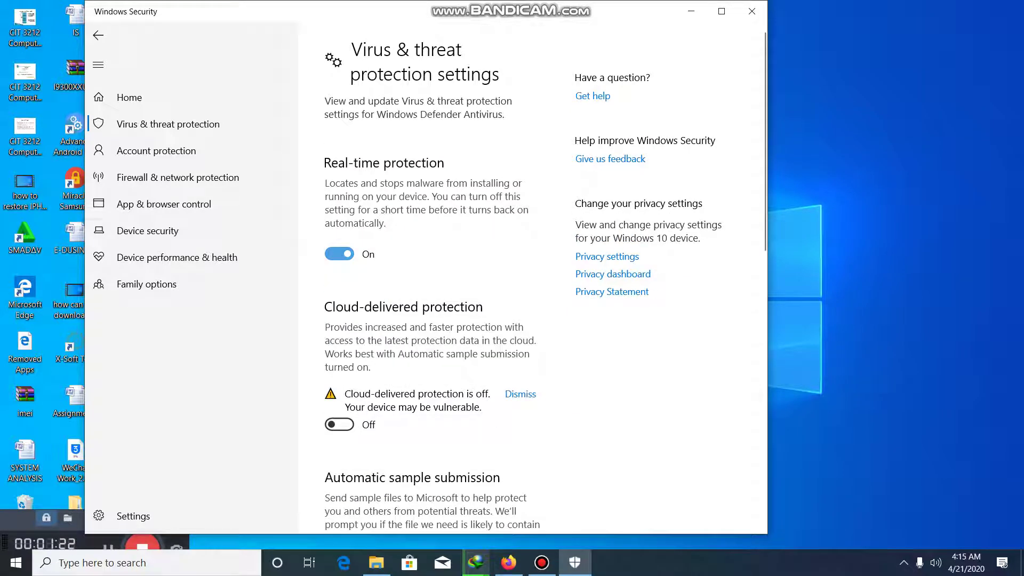
{"action": "left_click", "coordinate": [339, 254]}
{"action": "left_click", "coordinate": [751, 11]}
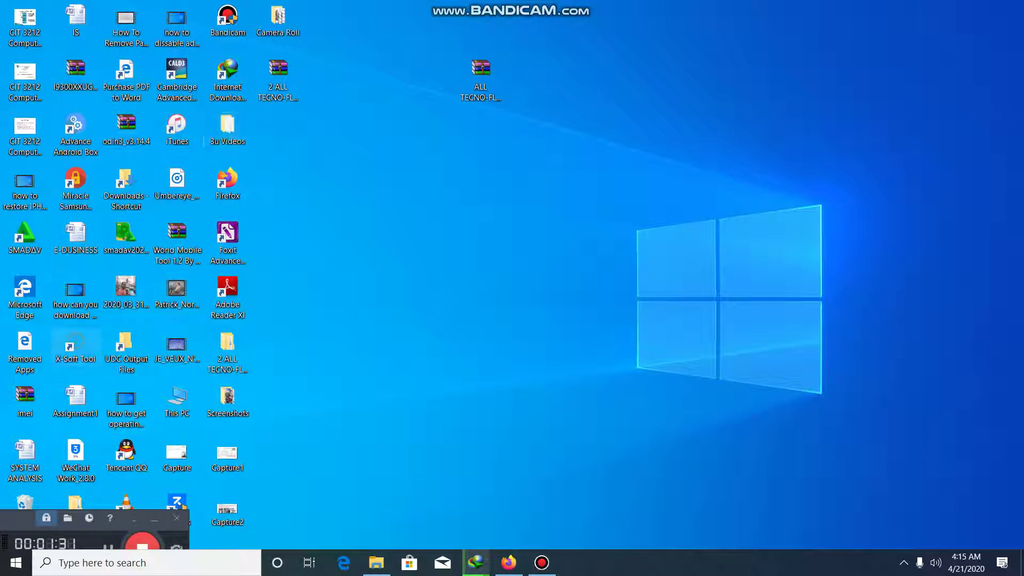
Open This PC and close the Smadav notice and main window covering it.
{"action": "double_click", "coordinate": [177, 397]}
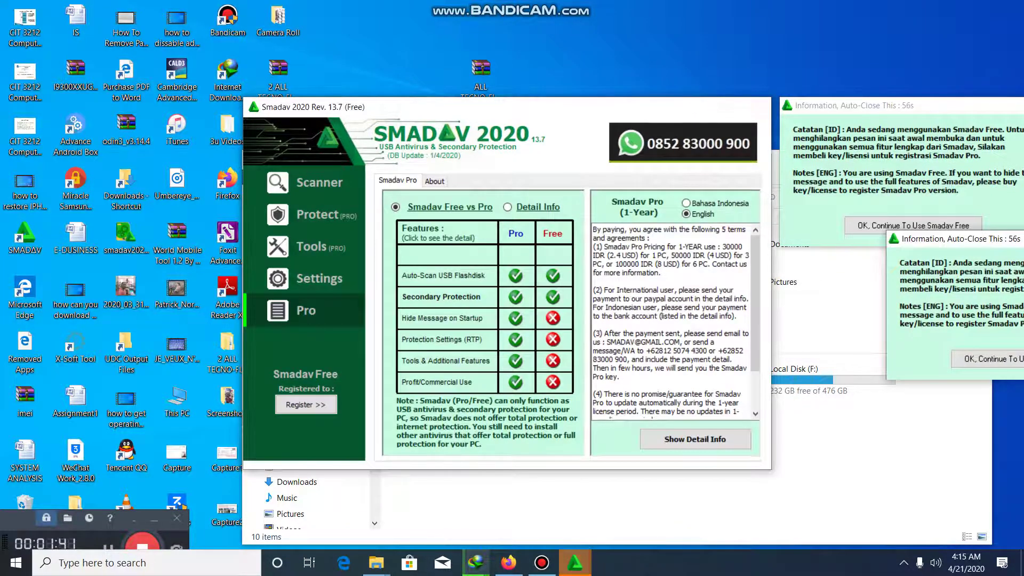
{"action": "left_click_drag", "start_coordinate": [913, 105], "coordinate": [777, 76]}
{"action": "left_click", "coordinate": [898, 76]}
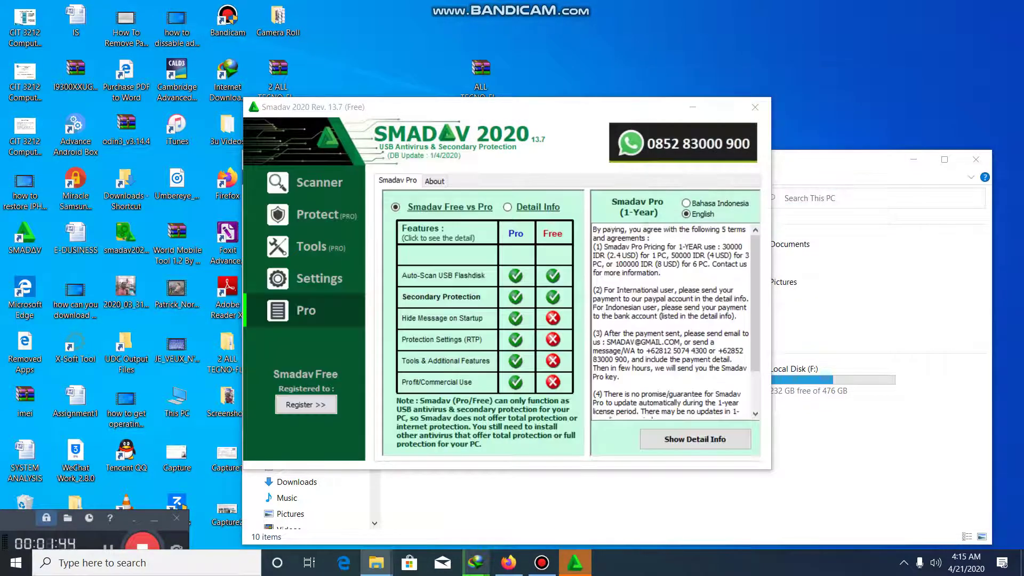
{"action": "left_click", "coordinate": [754, 107]}
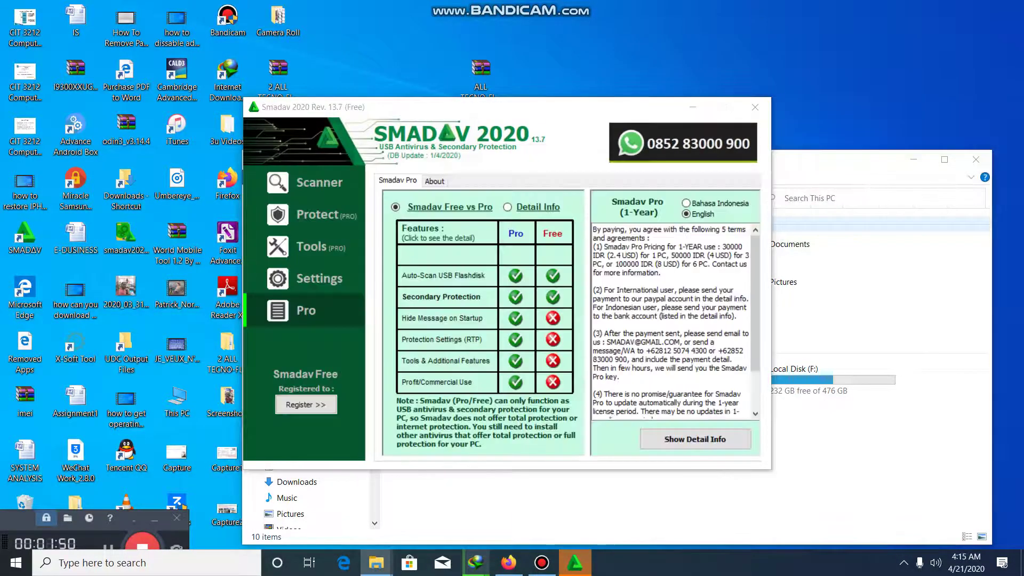
{"action": "left_click", "coordinate": [754, 107]}
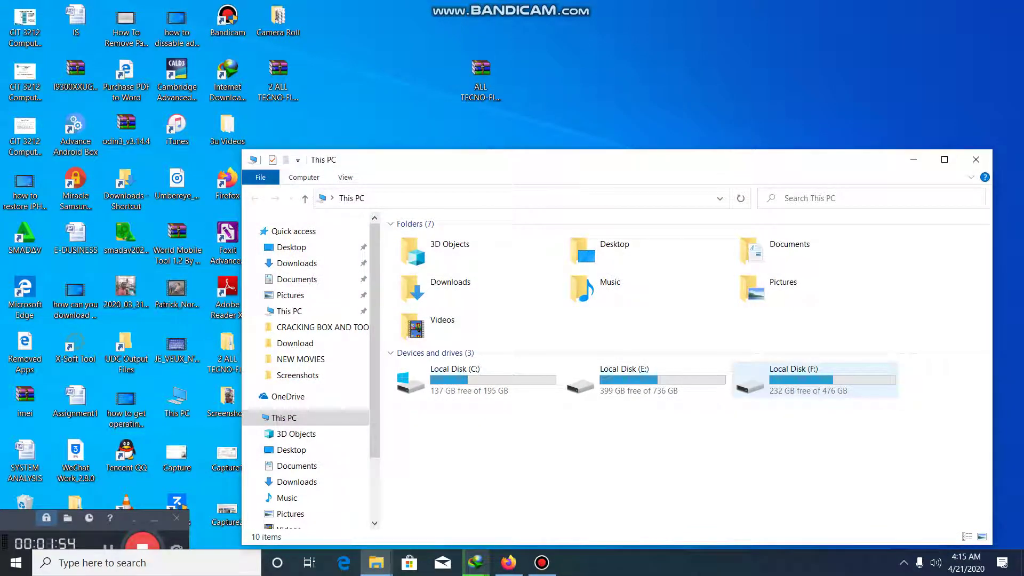
Open the CRACKING BOX AND TOOL folder on Local Disk (F:).
{"action": "double_click", "coordinate": [752, 381]}
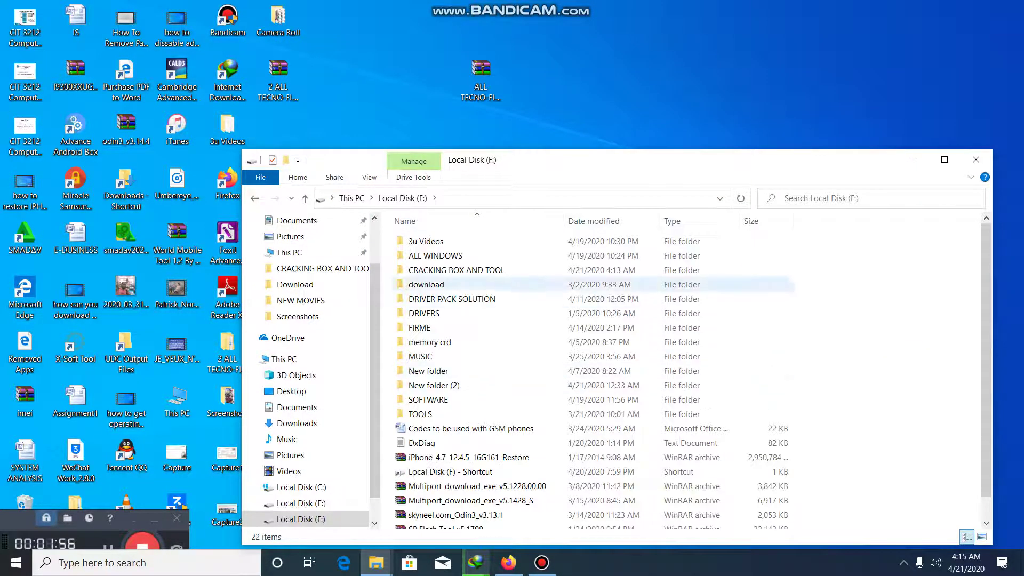
{"action": "left_click", "coordinate": [458, 271]}
{"action": "left_click", "coordinate": [458, 271]}
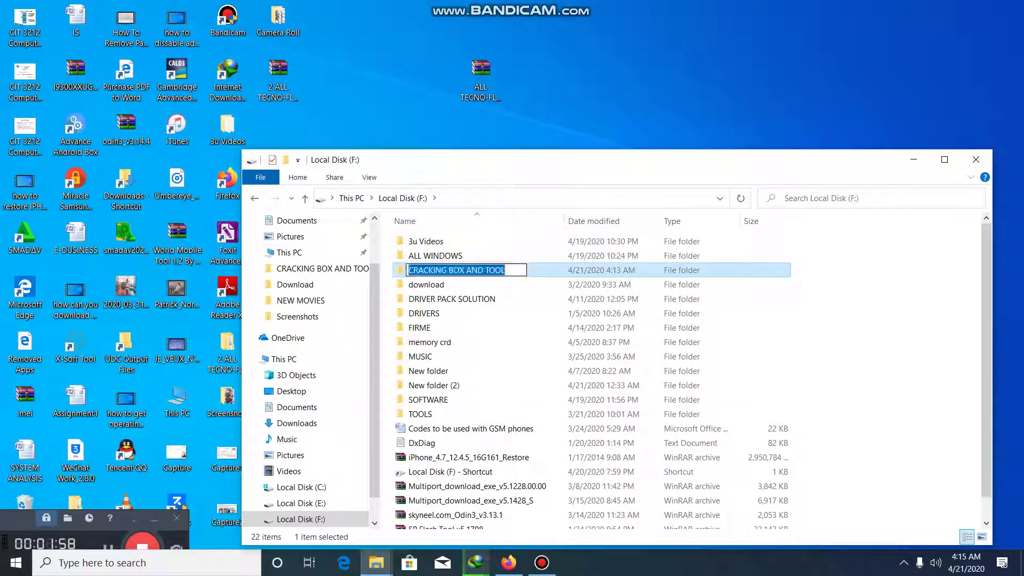
{"action": "double_click", "coordinate": [457, 270]}
{"action": "key", "text": "Return"}
{"action": "key", "text": "Return"}
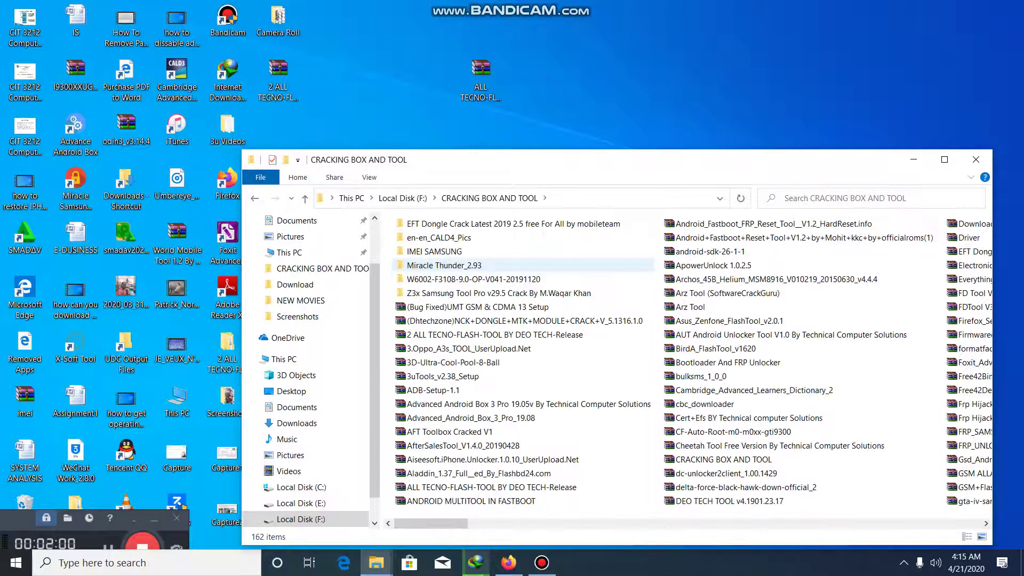
Open the Z3x Pro Box 28.2 GOOD FOR TECHNICAL archive and run the Z3x Pro Box 28.2 application inside it.
{"action": "key", "text": "z"}
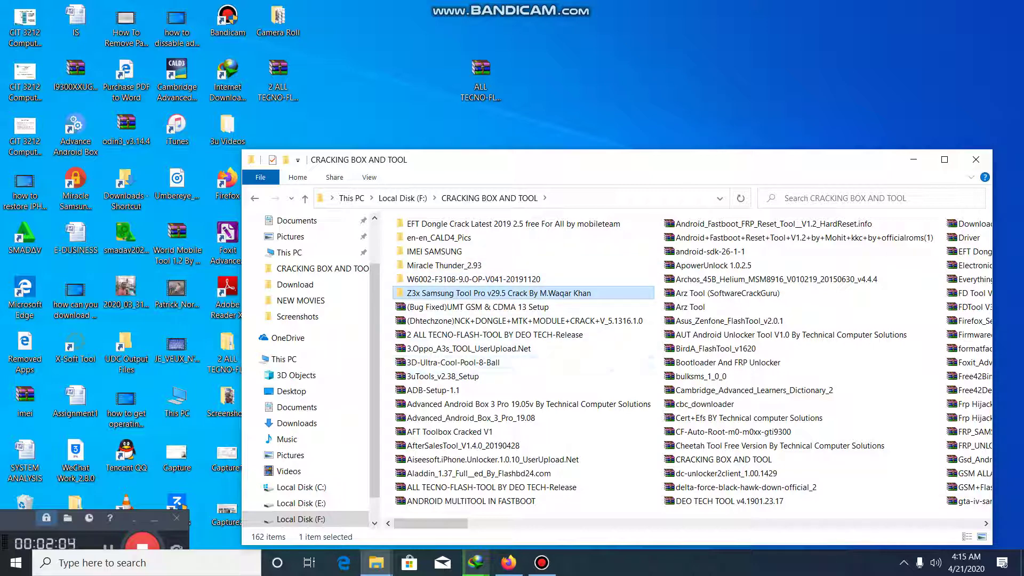
{"action": "scroll", "coordinate": [688, 363], "scroll_direction": "right", "scroll_amount": 5}
{"action": "scroll", "coordinate": [688, 363], "scroll_direction": "right", "scroll_amount": 5}
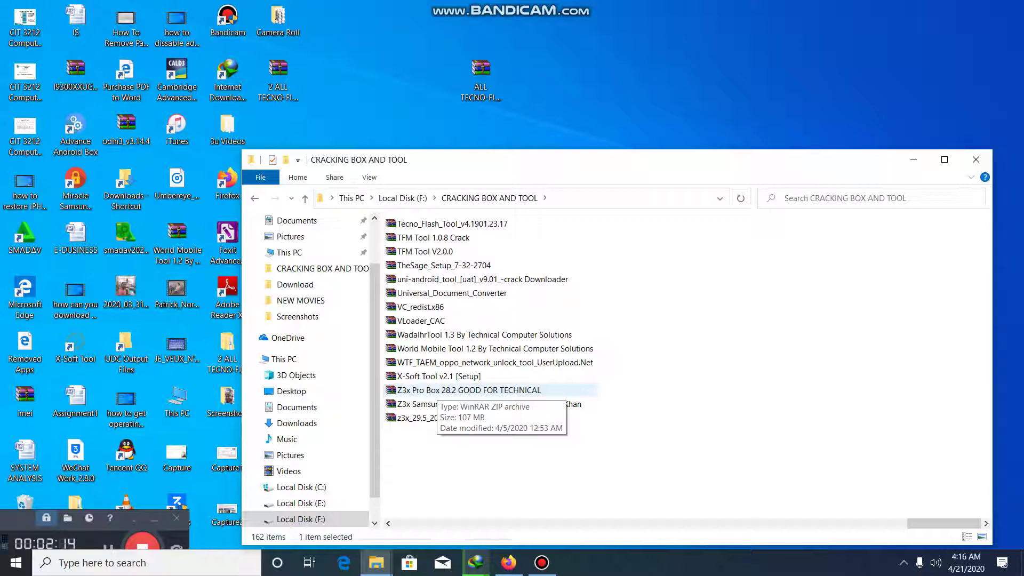
{"action": "left_click", "coordinate": [443, 390]}
{"action": "key", "text": "Return"}
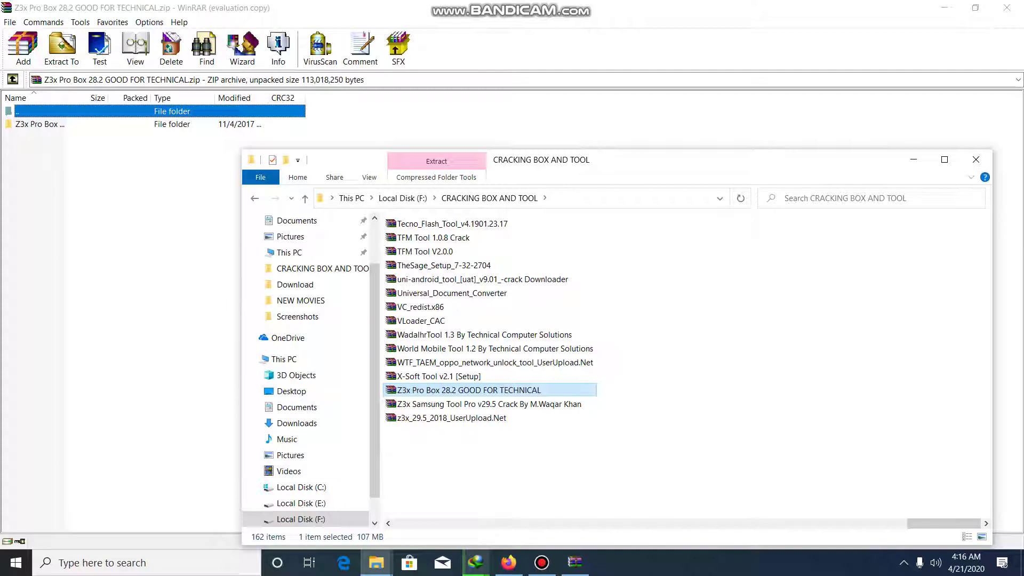
{"action": "double_click", "coordinate": [36, 124]}
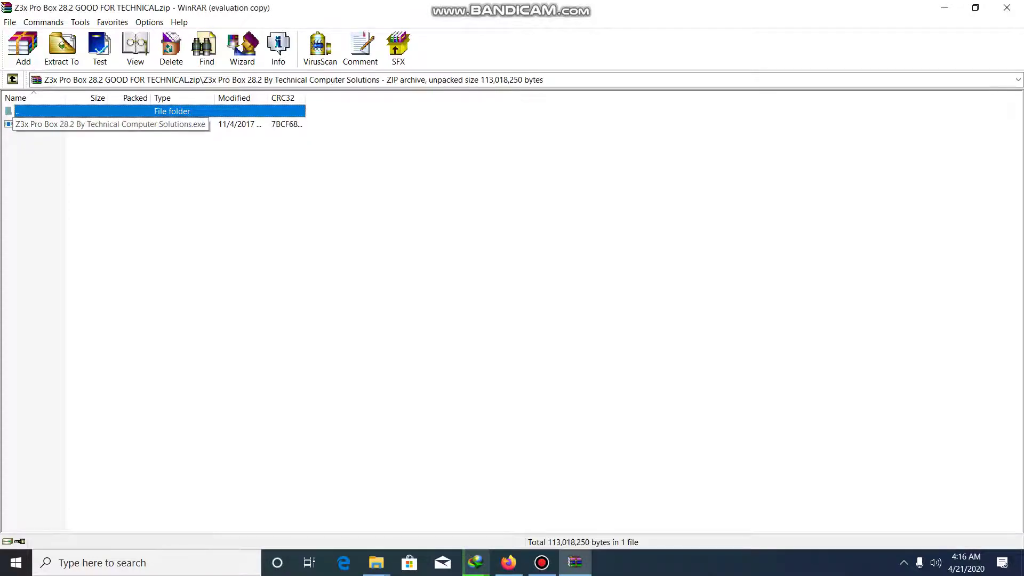
{"action": "double_click", "coordinate": [53, 124]}
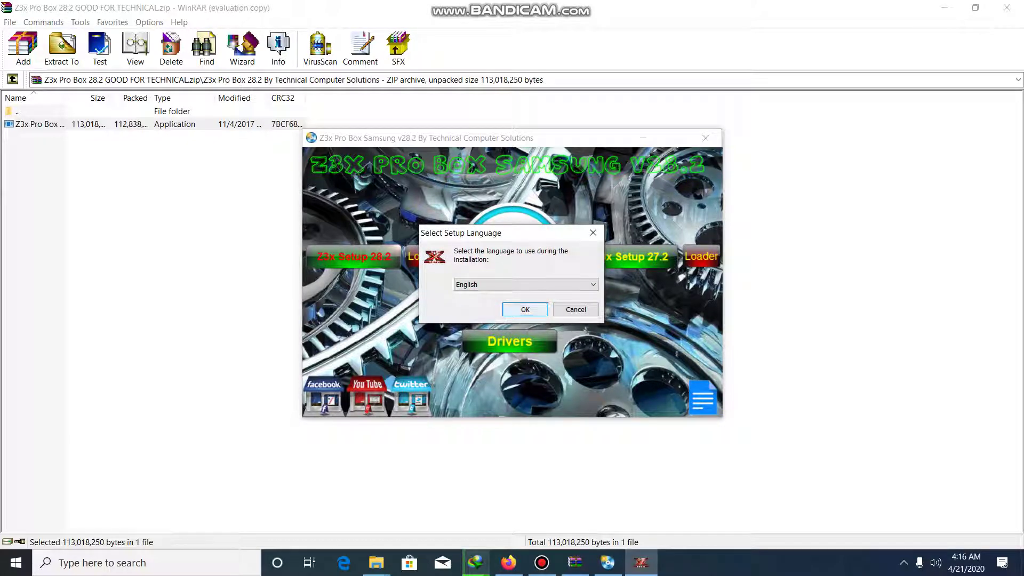
Install Z3x Pro Box Samsung in English with the default folders and a desktop icon, finishing setup without launching the program.
{"action": "key", "text": "Return"}
{"action": "key", "text": "Return"}
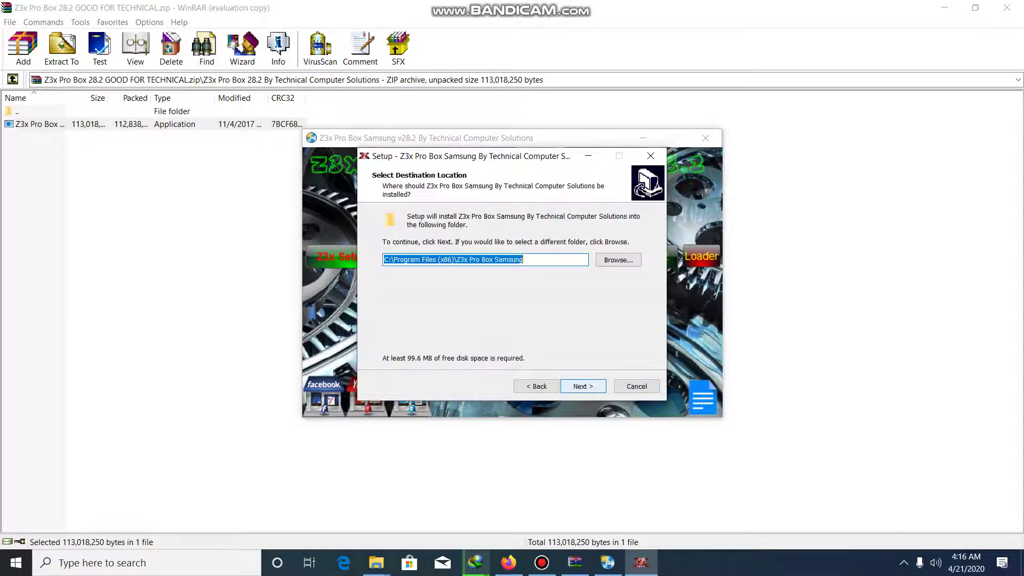
{"action": "key", "text": "Return"}
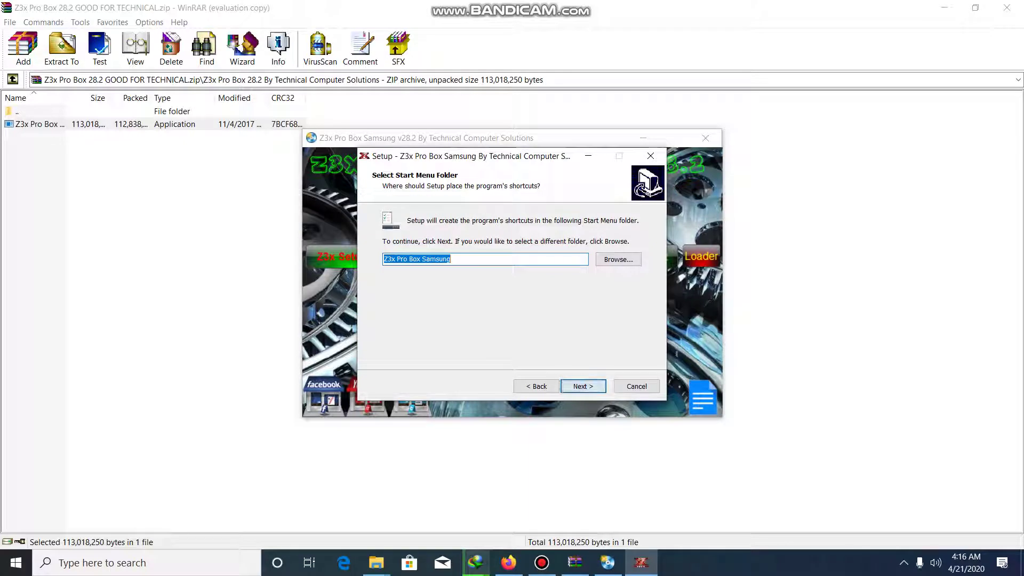
{"action": "key", "text": "Return"}
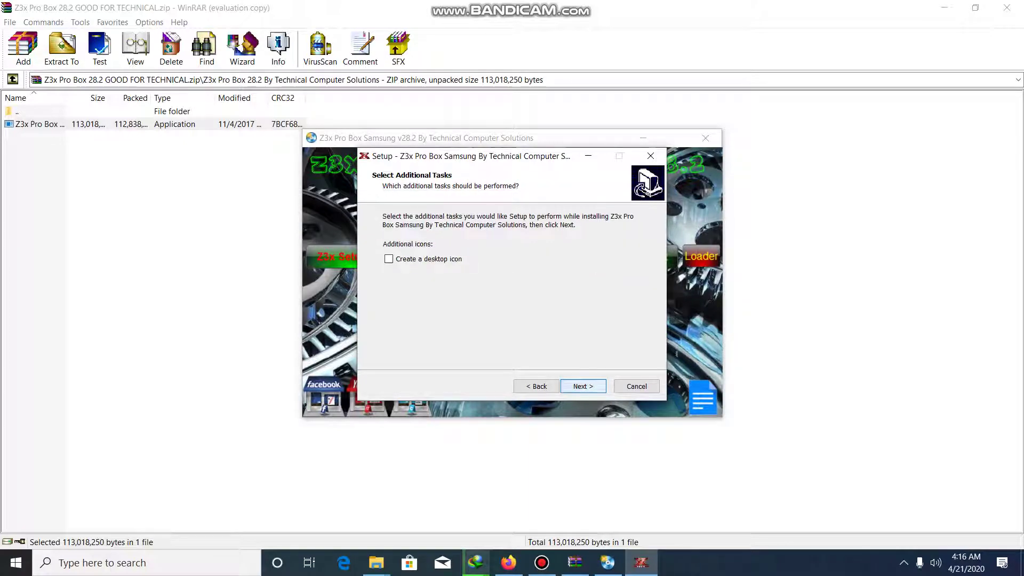
{"action": "key", "text": "space"}
{"action": "key", "text": "Return"}
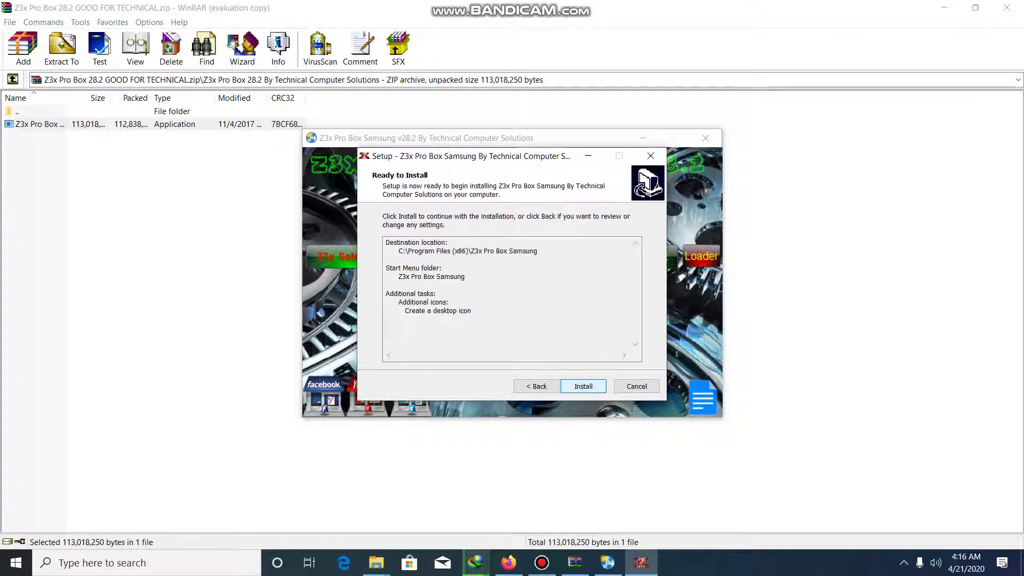
{"action": "key", "text": "Return"}
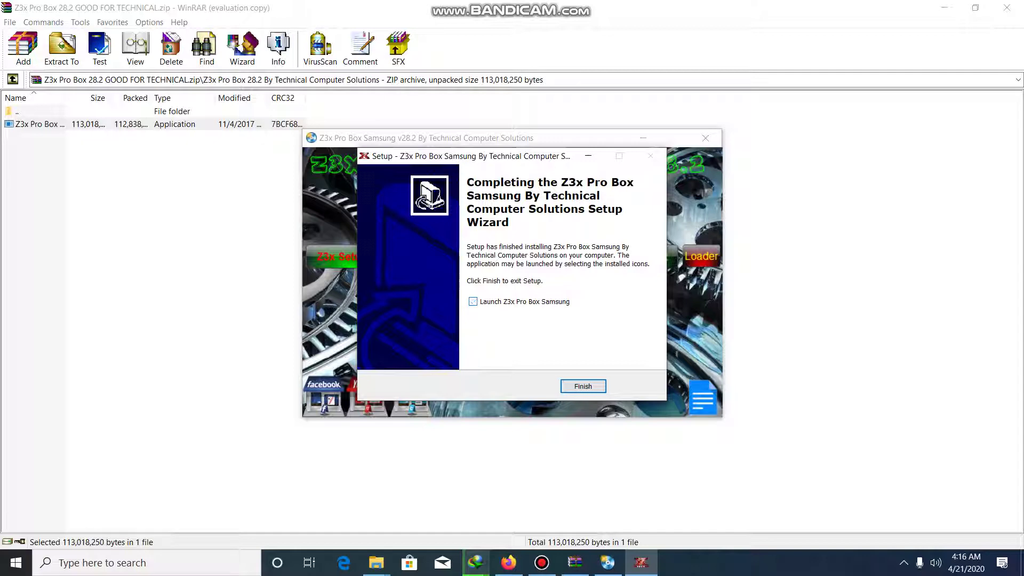
{"action": "left_click", "coordinate": [582, 386]}
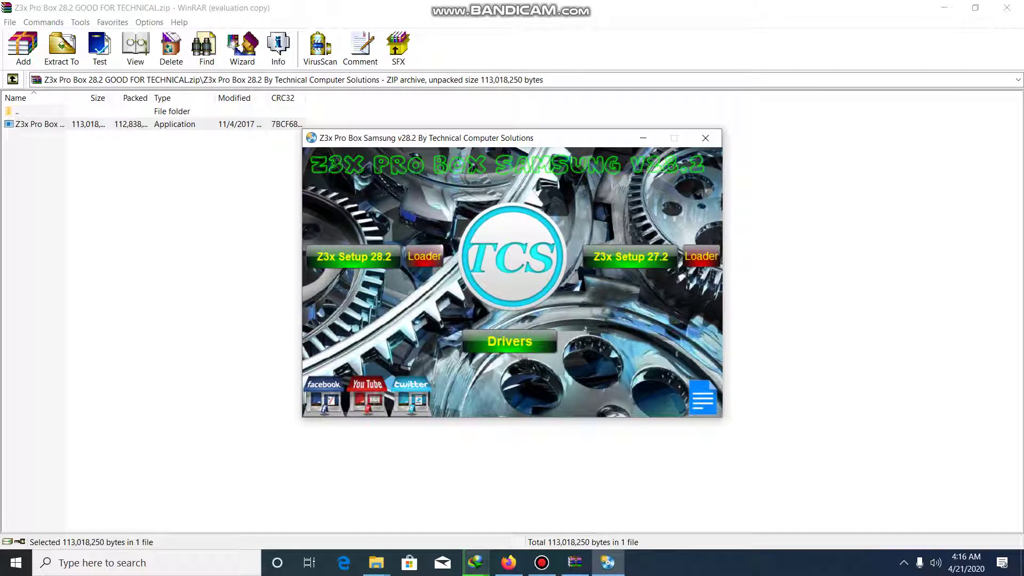
Open the folder holding the loader for Z3x Setup 28.2 and close the archive window.
{"action": "left_click", "coordinate": [425, 256]}
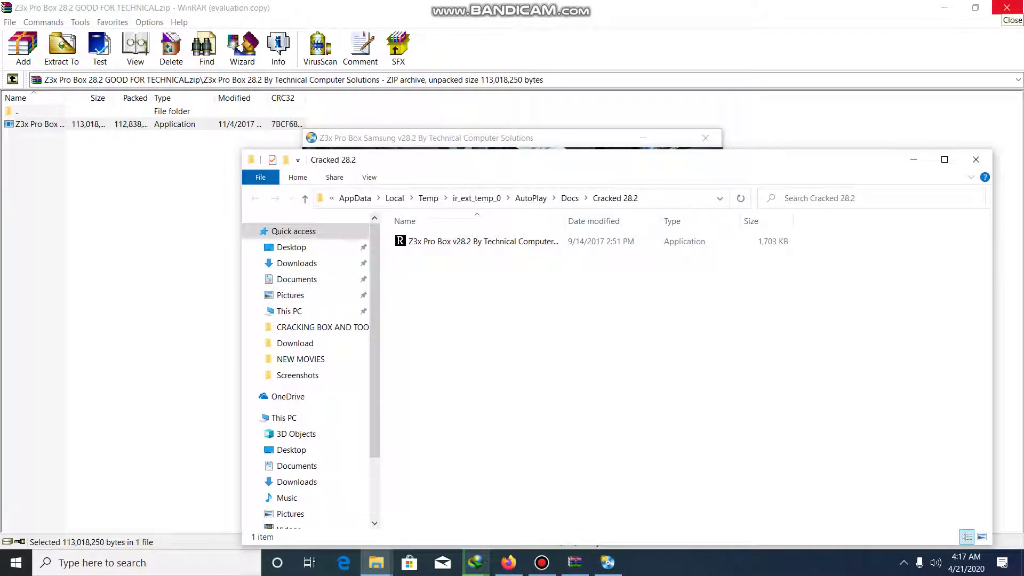
{"action": "left_click", "coordinate": [1006, 7]}
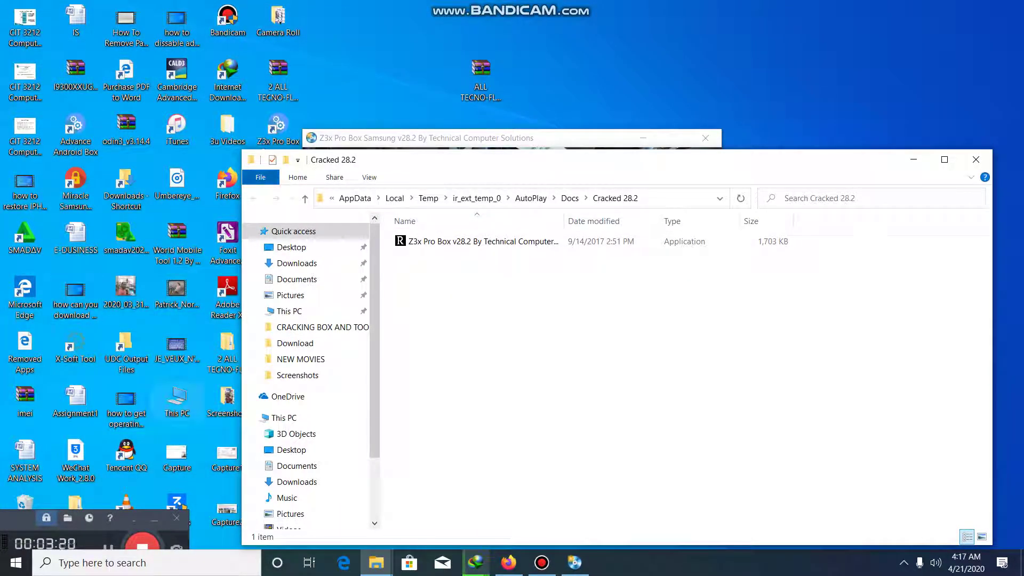
Open the Program Files (x86) folder on Local Disk (C:) from This PC.
{"action": "double_click", "coordinate": [177, 401]}
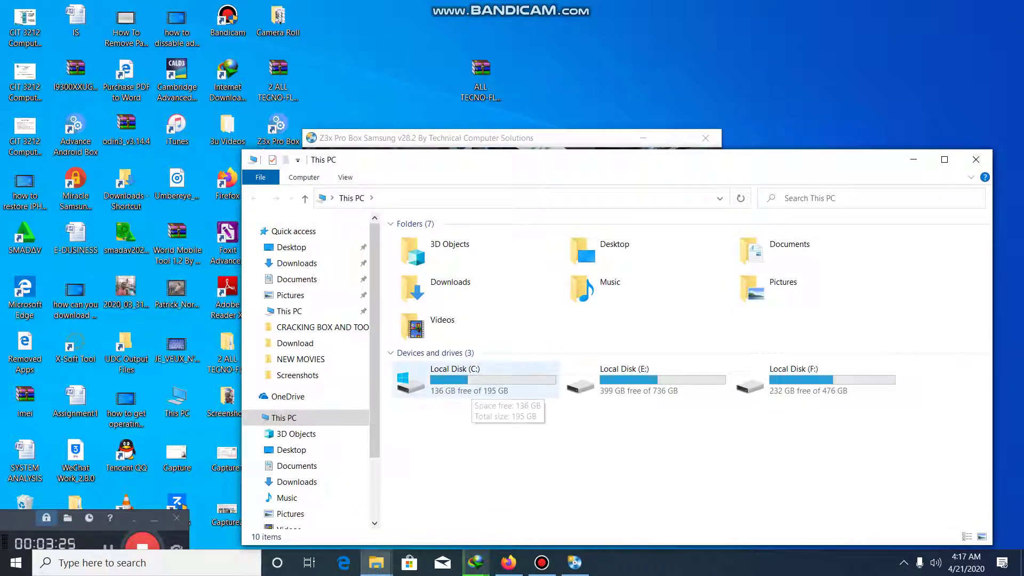
{"action": "double_click", "coordinate": [469, 388]}
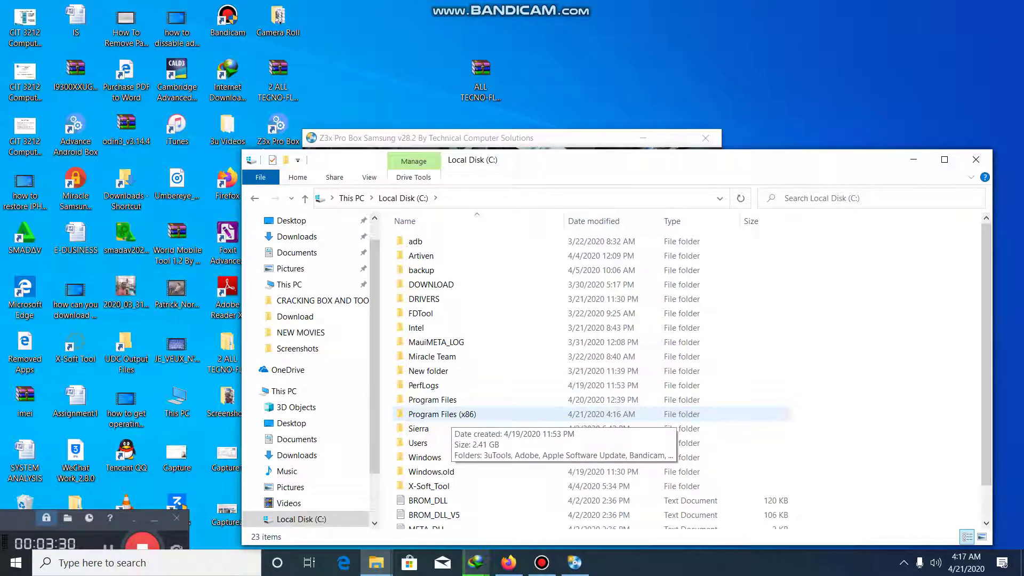
{"action": "double_click", "coordinate": [441, 414]}
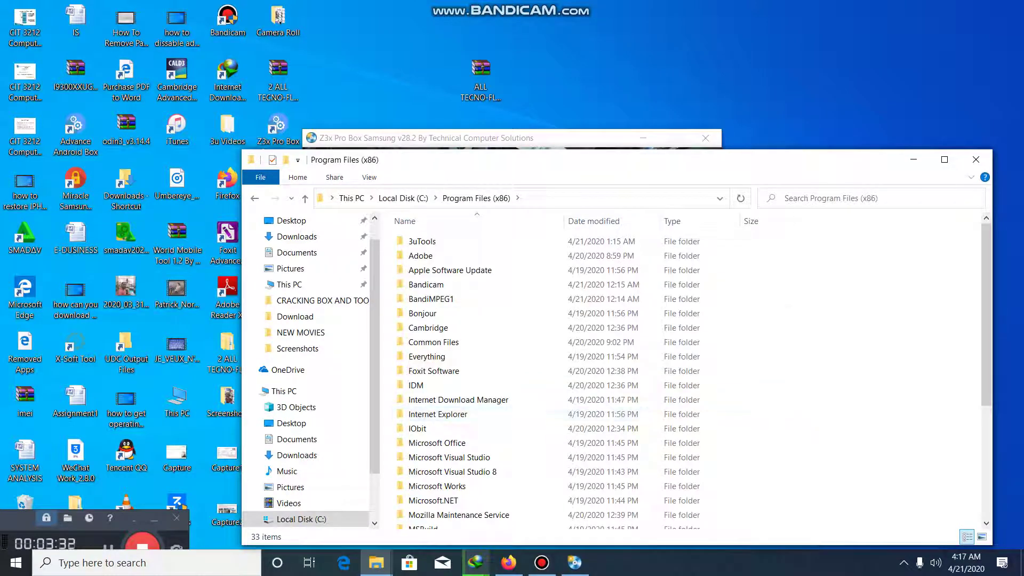
Open the Z3x Pro Box Samsung program folder and move its window so the Cracked 28.2 folder is accessible.
{"action": "scroll", "coordinate": [587, 374], "scroll_direction": "down", "scroll_amount": 5}
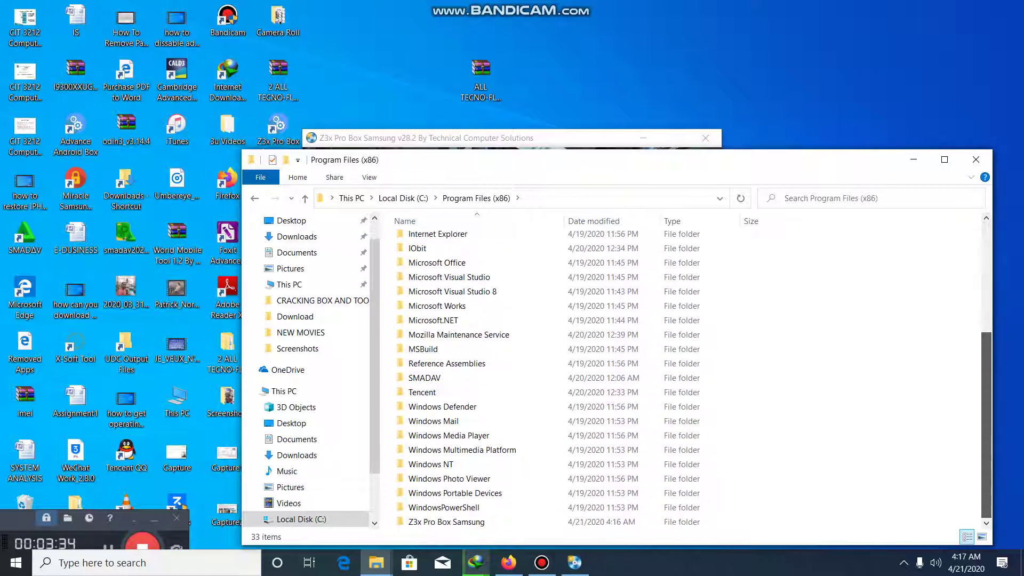
{"action": "left_click", "coordinate": [177, 400]}
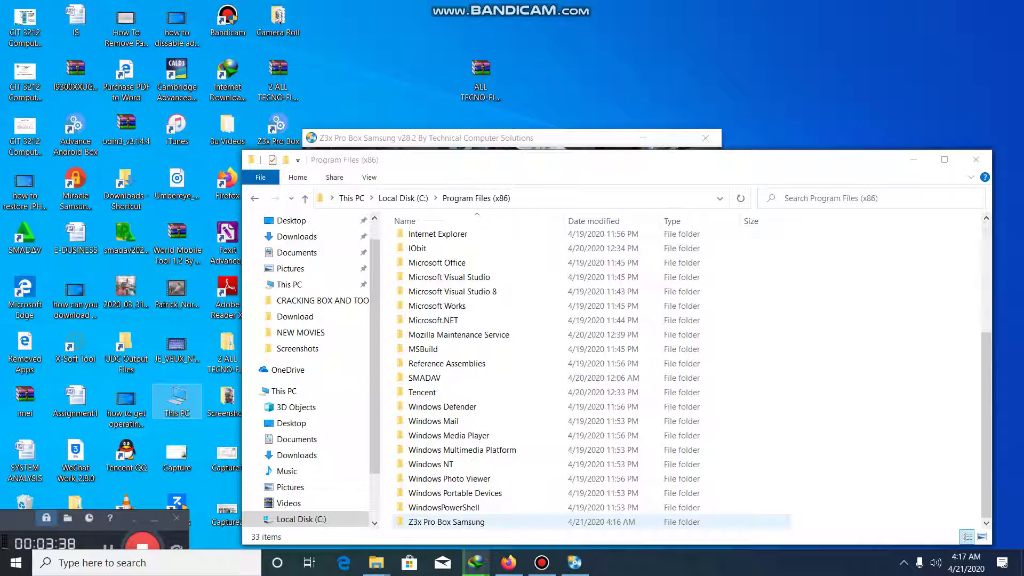
{"action": "double_click", "coordinate": [446, 522]}
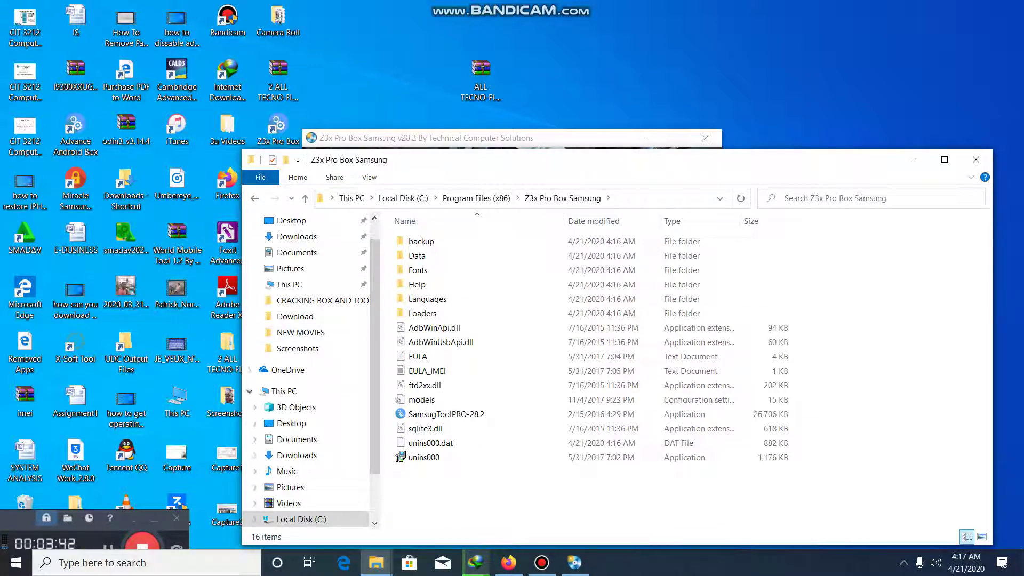
{"action": "left_click_drag", "start_coordinate": [533, 160], "coordinate": [341, 277]}
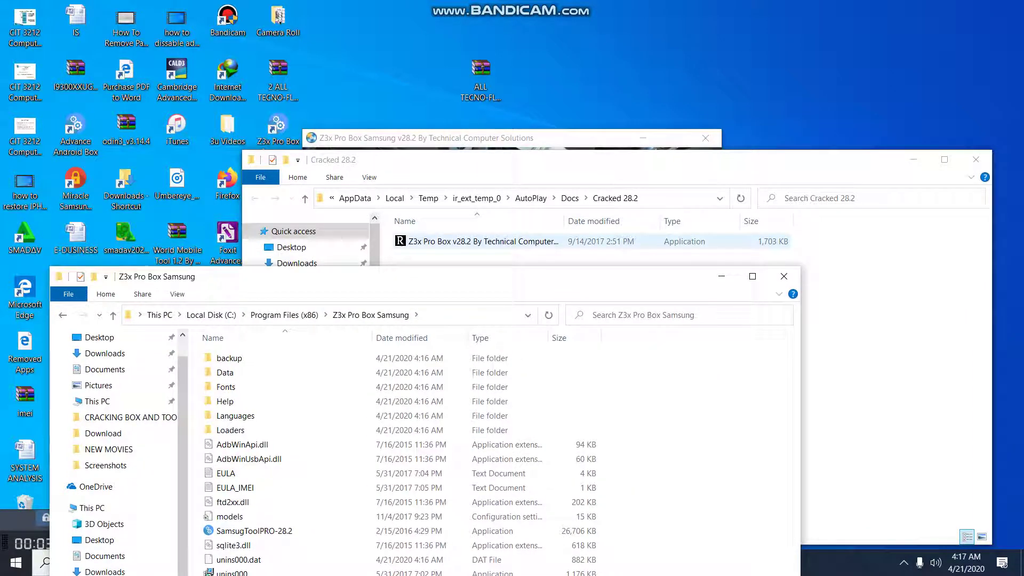
Copy the Z3x Pro Box v28.2 loader from Cracked 28.2 into the Z3x Pro Box Samsung folder, granting administrator permission.
{"action": "left_click", "coordinate": [482, 242]}
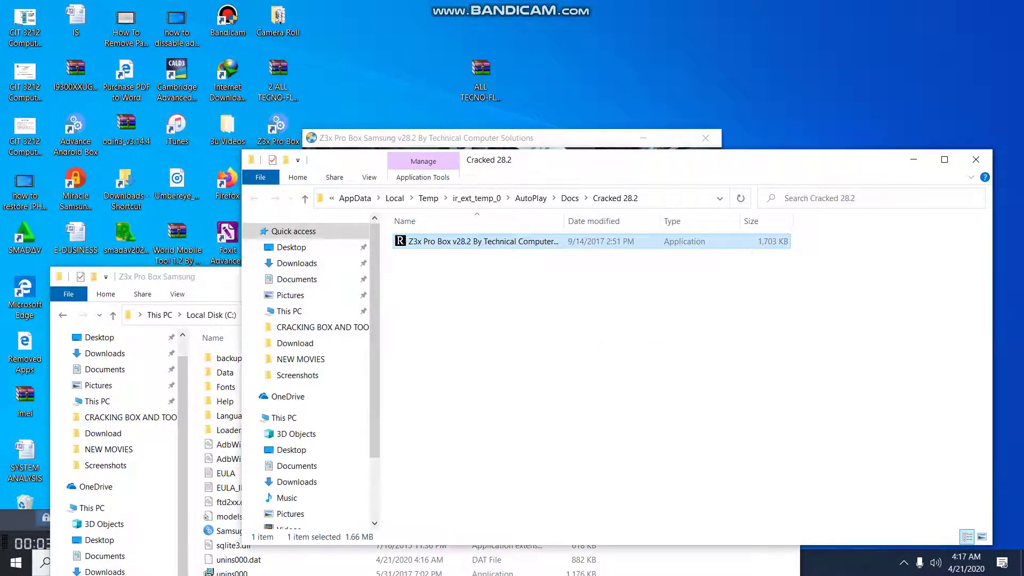
{"action": "right_click", "coordinate": [425, 241]}
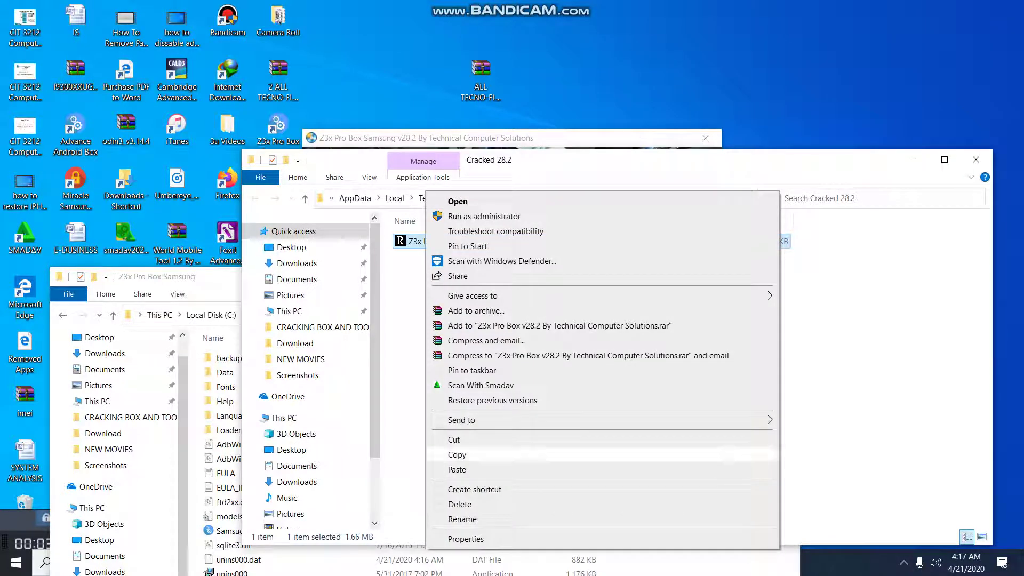
{"action": "left_click", "coordinate": [458, 455]}
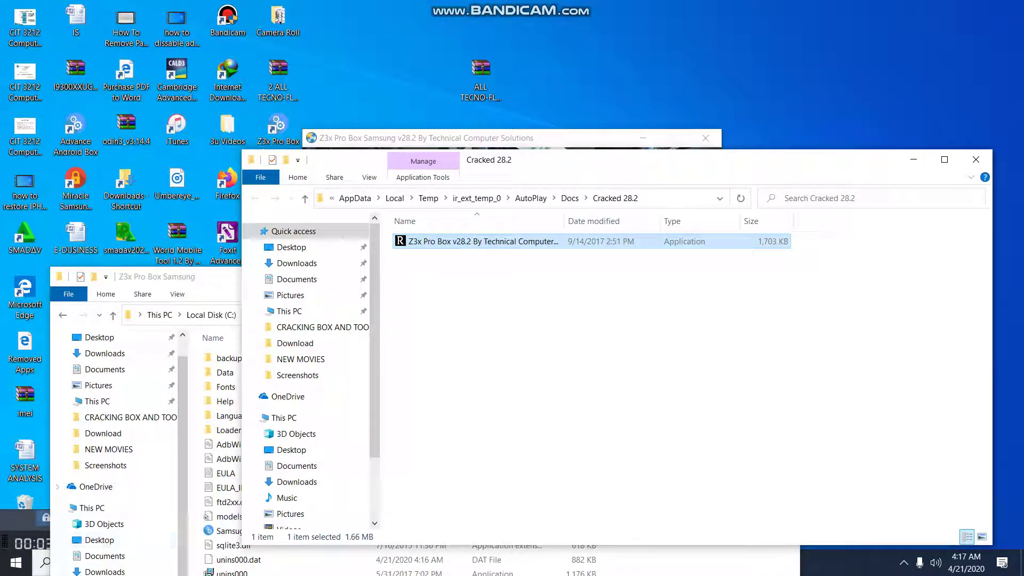
{"action": "right_click", "coordinate": [197, 344]}
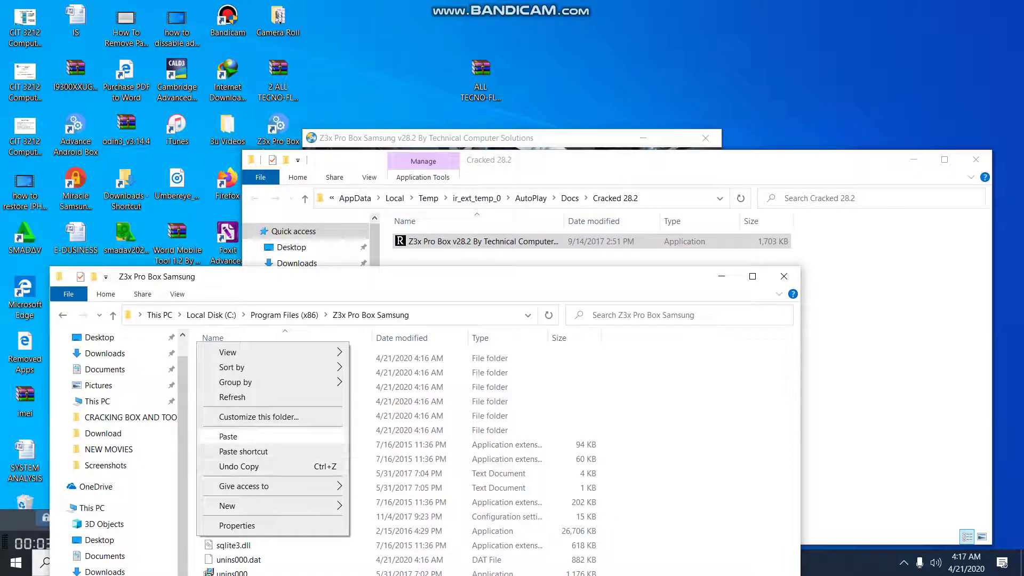
{"action": "left_click", "coordinate": [228, 436]}
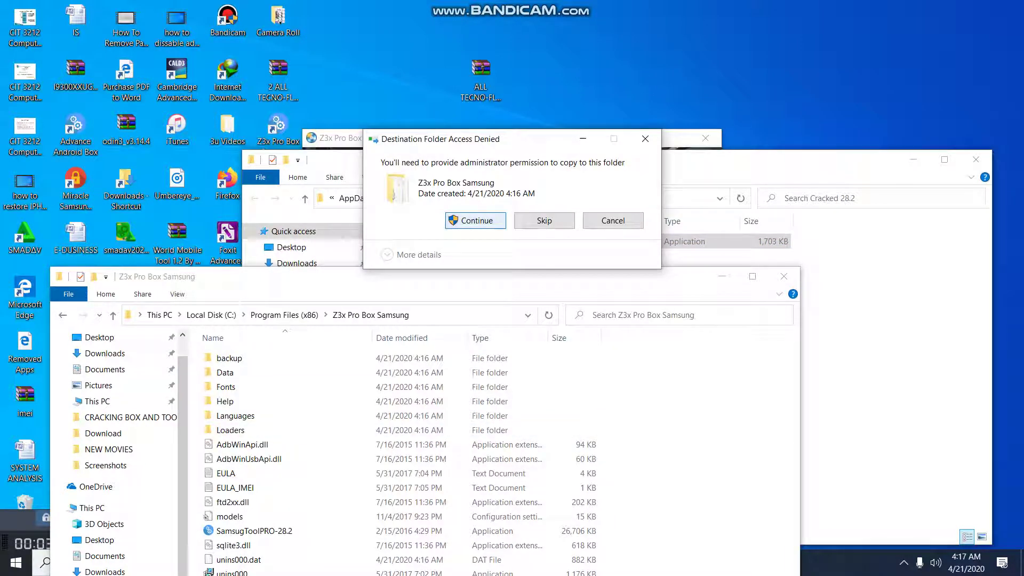
{"action": "left_click", "coordinate": [477, 220]}
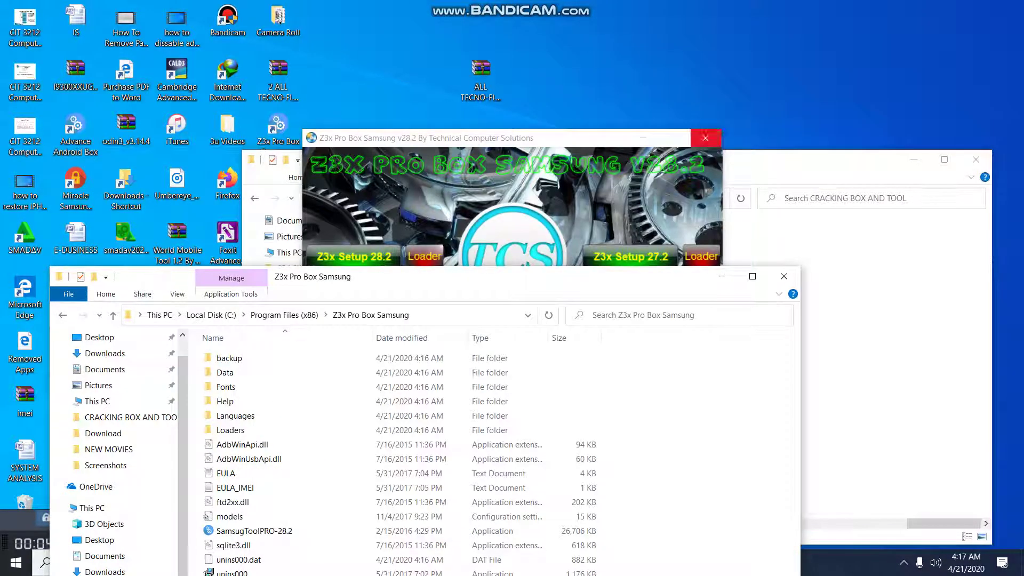
Close the Z3x Pro Box launcher and the CRACKING BOX AND TOOL folder, keeping the program folder fully in view.
{"action": "left_click", "coordinate": [705, 138]}
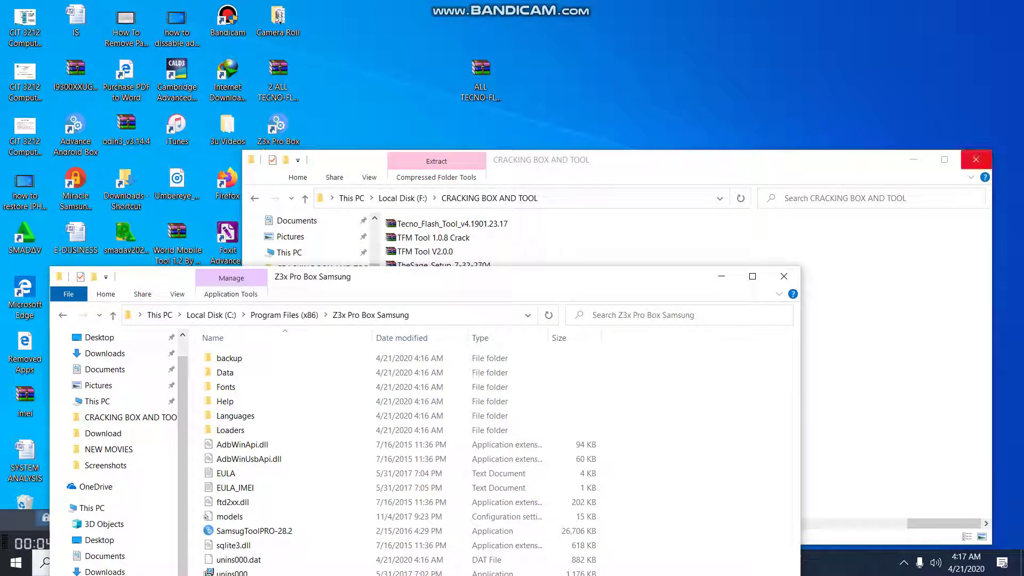
{"action": "left_click", "coordinate": [976, 159]}
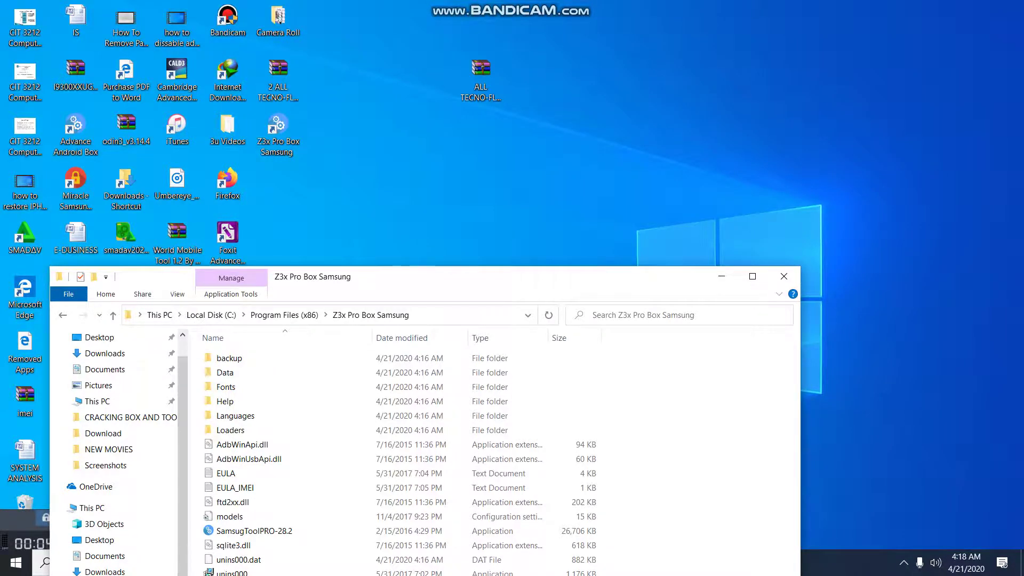
{"action": "left_click_drag", "start_coordinate": [506, 276], "coordinate": [621, 101]}
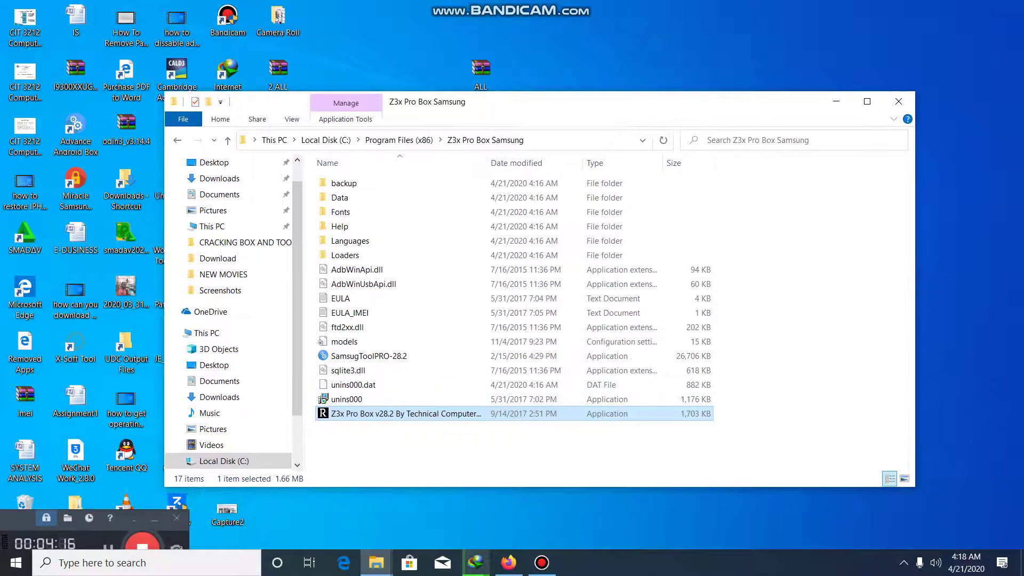
Create a desktop shortcut to the Z3x Pro Box v28.2 loader and minimize the program folder.
{"action": "right_click", "coordinate": [395, 412]}
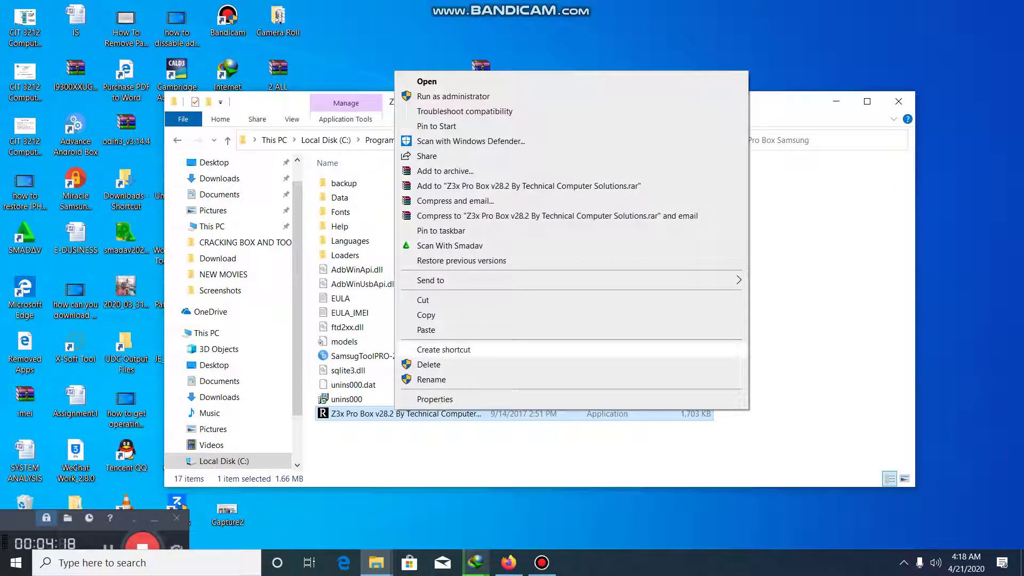
{"action": "left_click", "coordinate": [443, 349]}
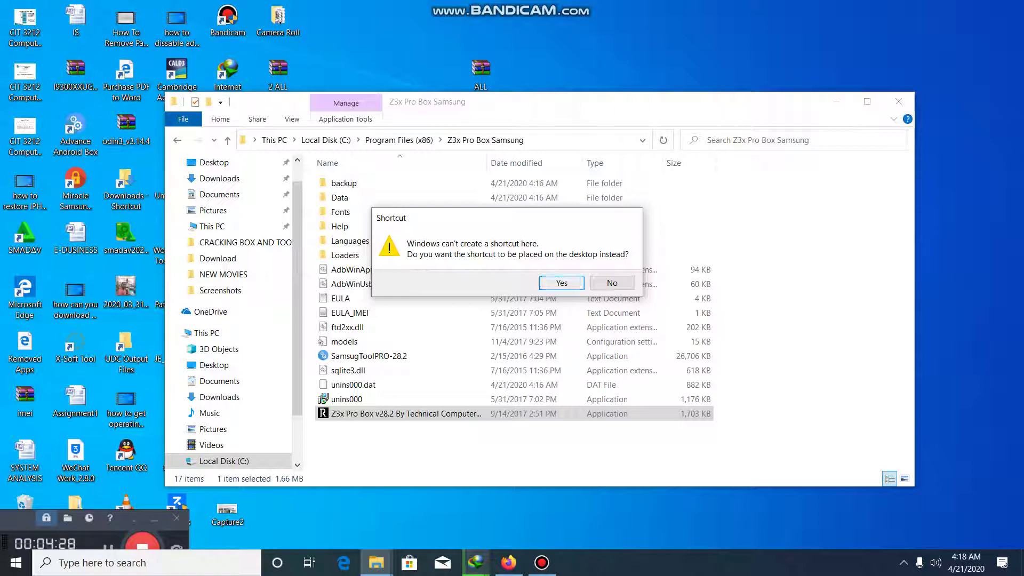
{"action": "left_click", "coordinate": [562, 283]}
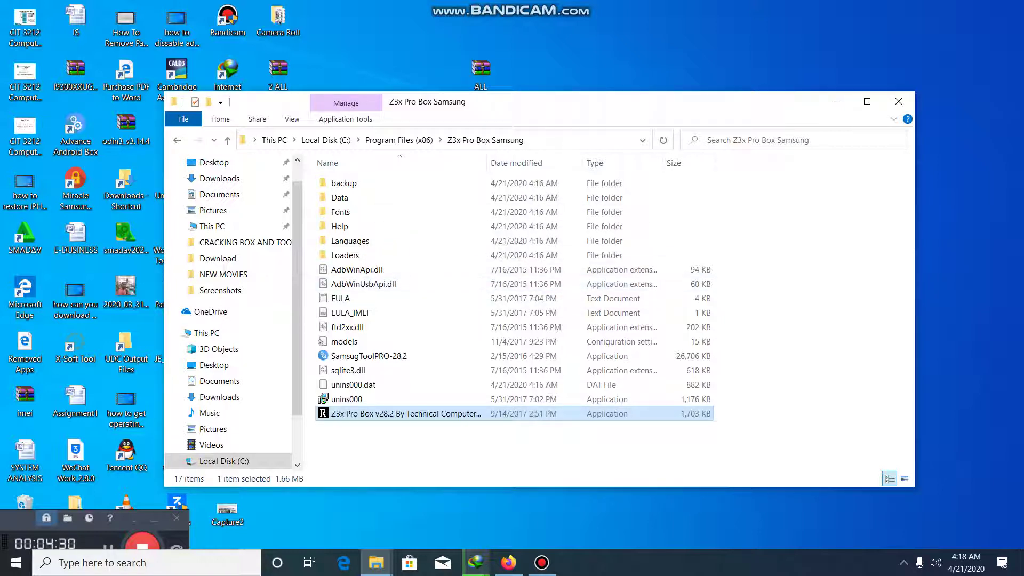
{"action": "left_click", "coordinate": [836, 101]}
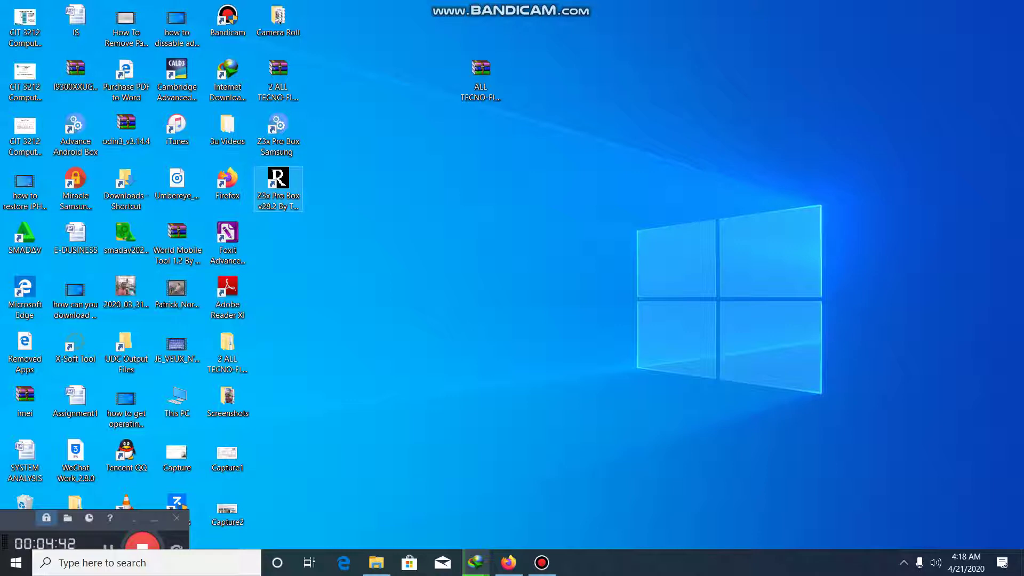
Run the Z3x Pro Box v28.2 desktop shortcut as administrator in trial mode and accept the privacy notice.
{"action": "right_click", "coordinate": [277, 177]}
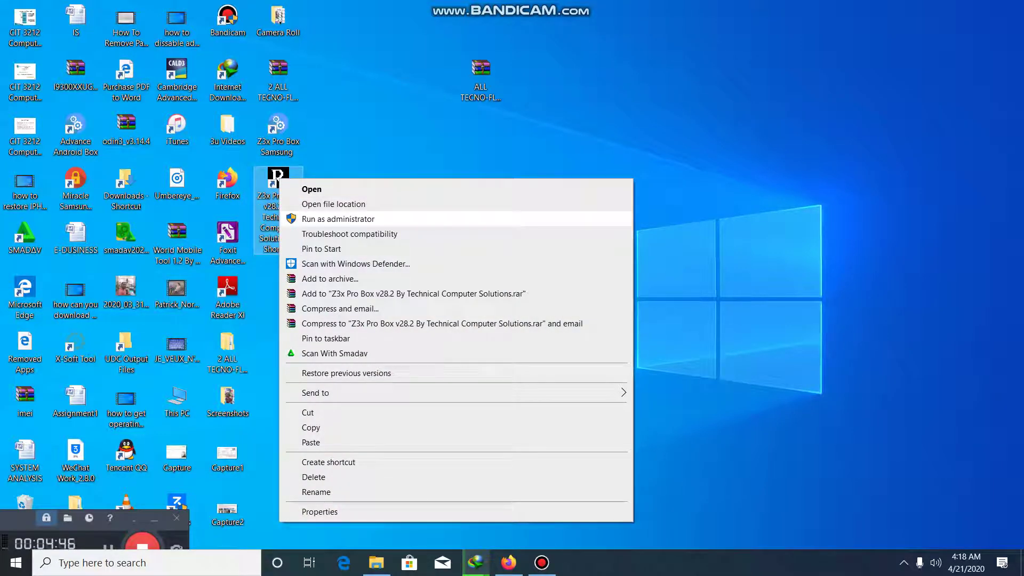
{"action": "left_click", "coordinate": [320, 218]}
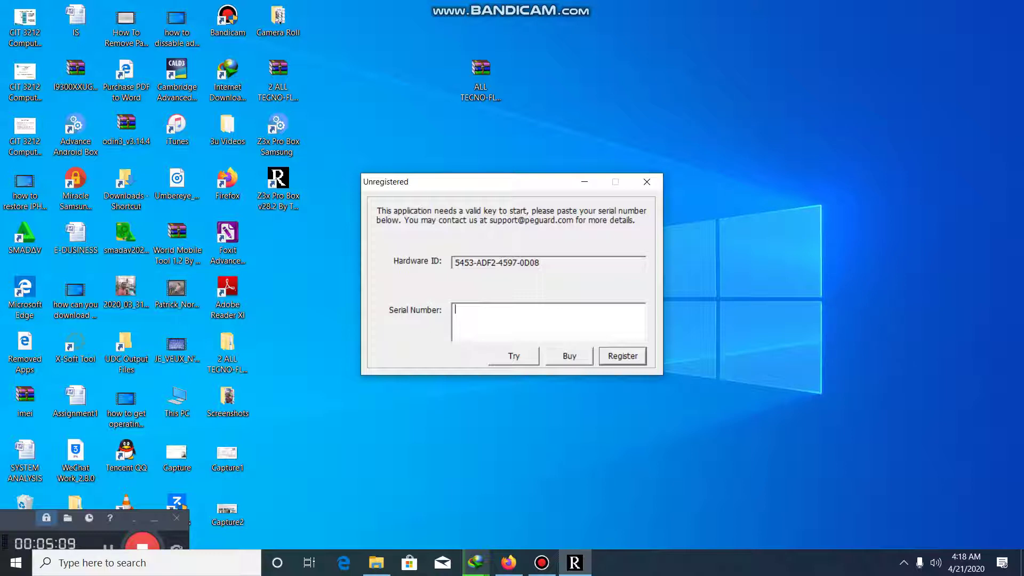
{"action": "left_click", "coordinate": [513, 356]}
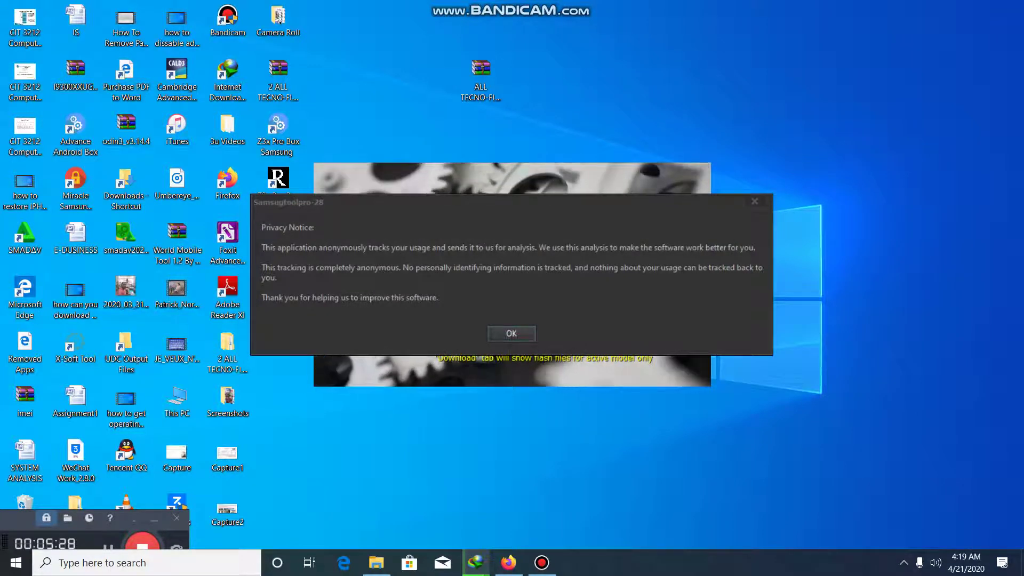
{"action": "left_click", "coordinate": [510, 336]}
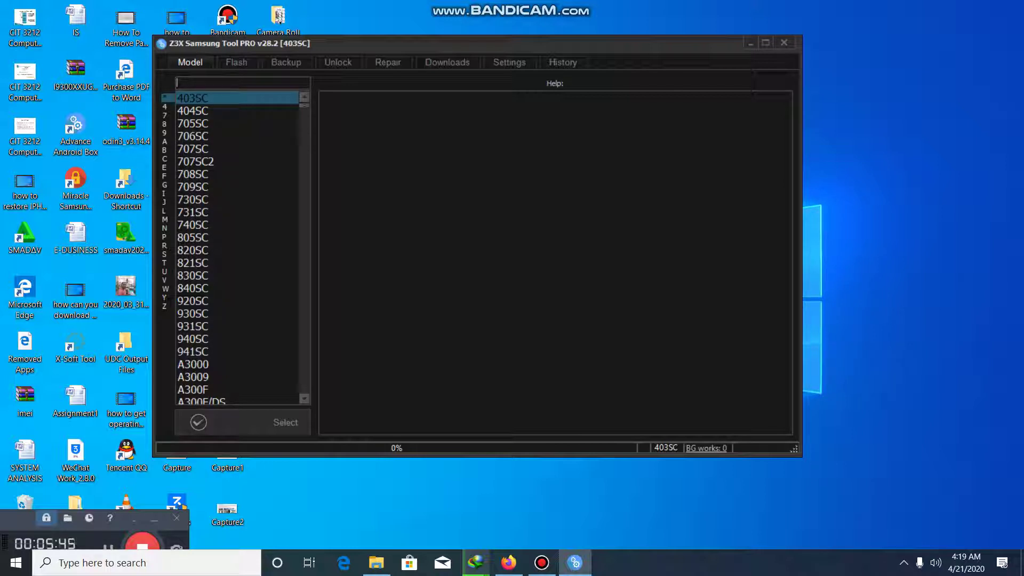
Search the phone models for J700 and select the J700F/DS.
{"action": "type", "text": "J700"}
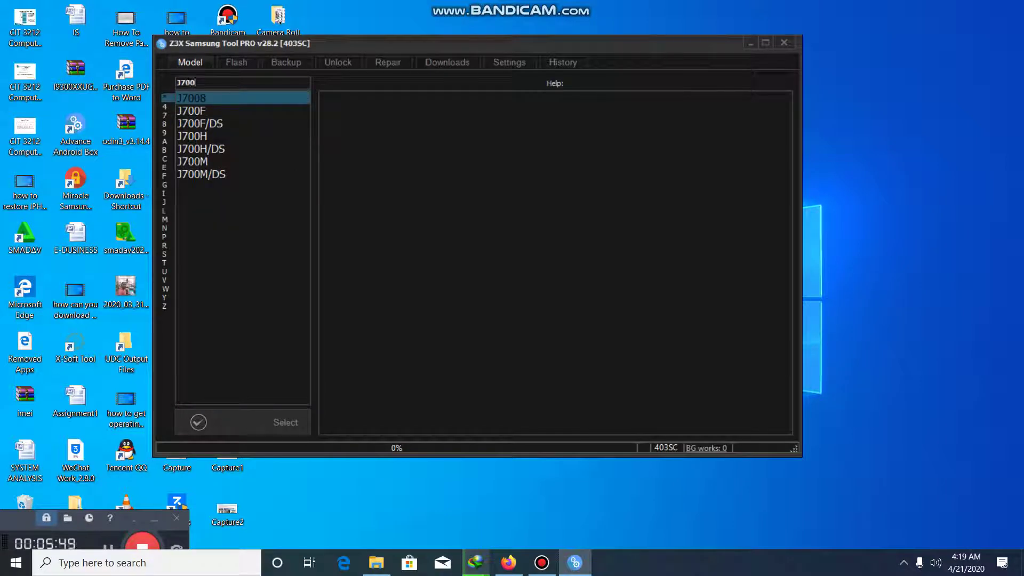
{"action": "left_click", "coordinate": [200, 123]}
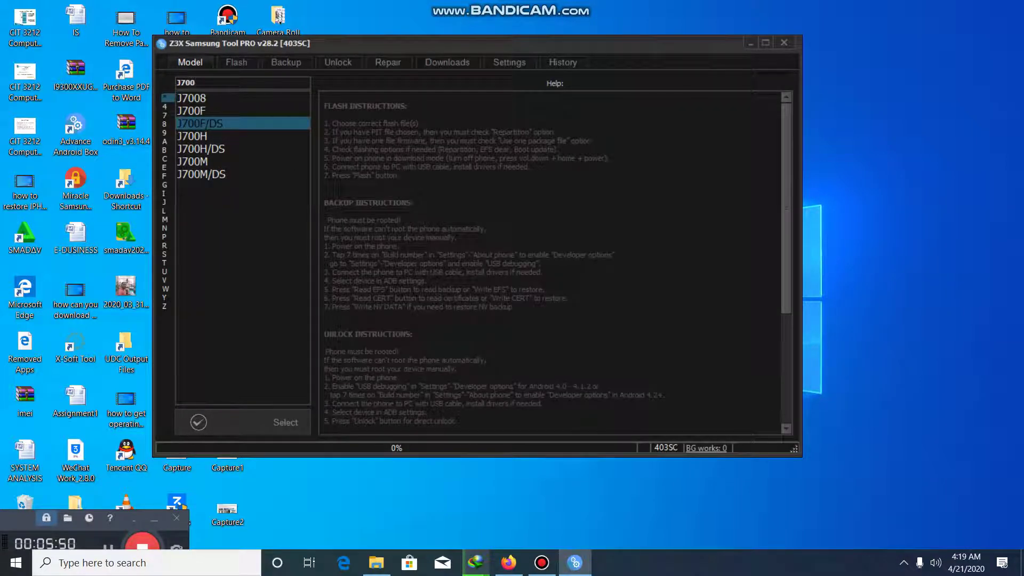
{"action": "left_click", "coordinate": [243, 423]}
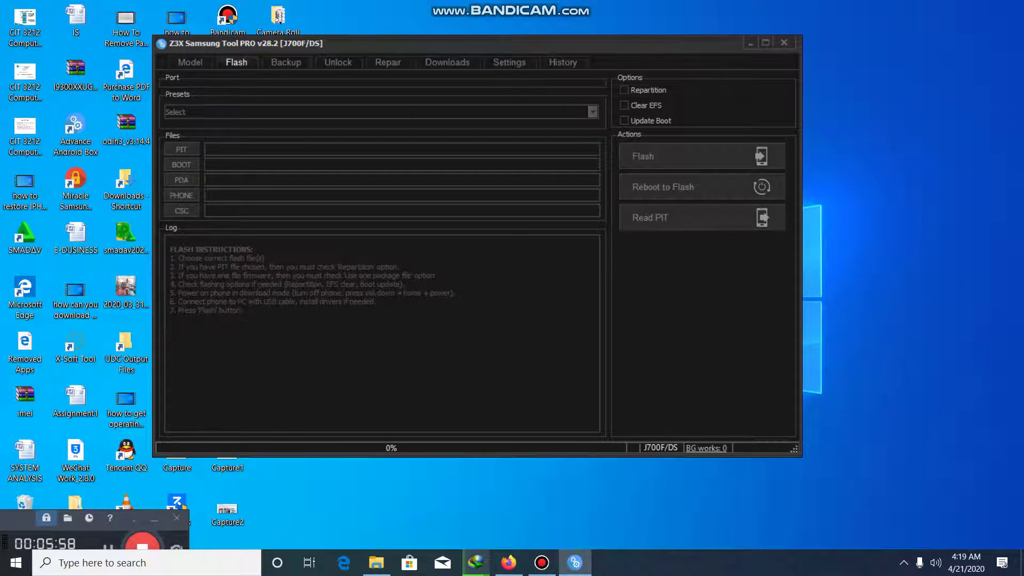
Examine the backup functions for the J700F/DS, cancelling Write CERT at its caution prompt and trying Read CERT.
{"action": "left_click", "coordinate": [287, 63]}
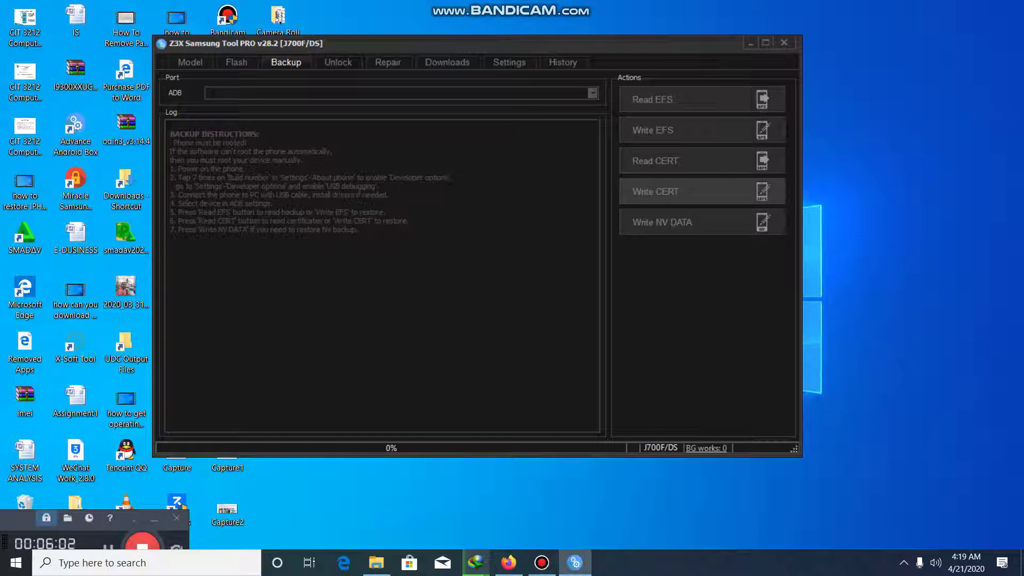
{"action": "left_click", "coordinate": [672, 192]}
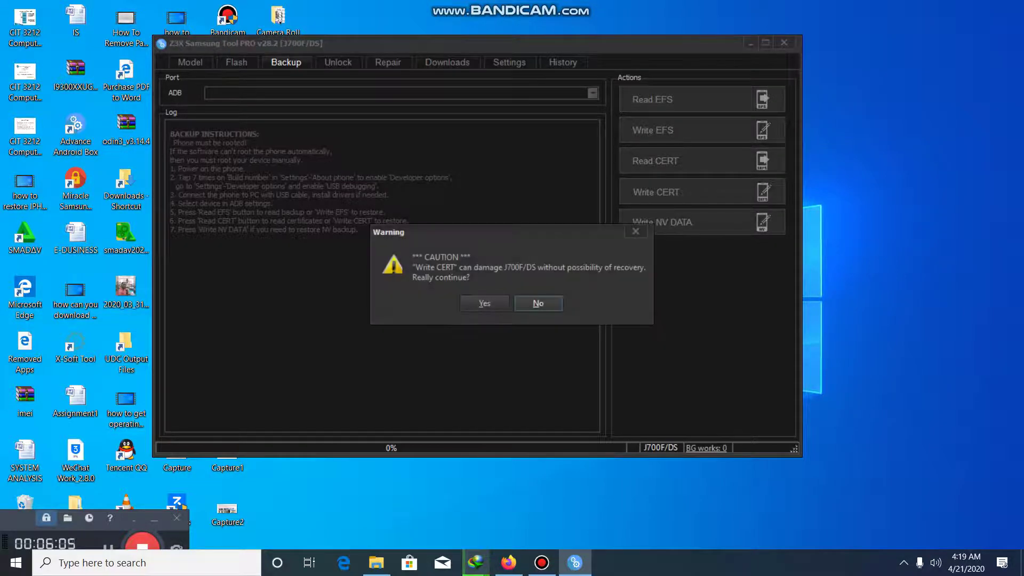
{"action": "left_click", "coordinate": [635, 232]}
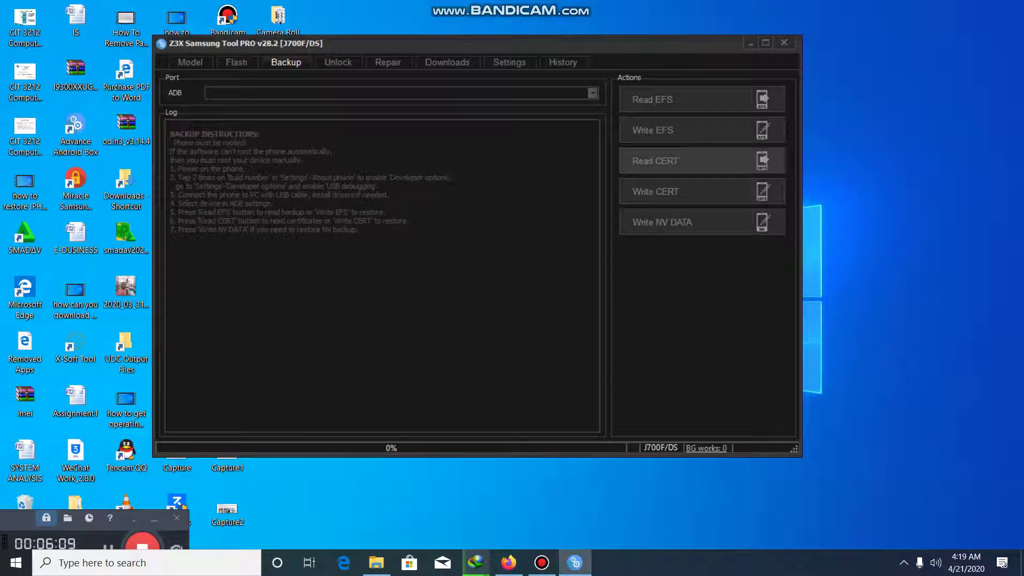
{"action": "left_click", "coordinate": [693, 161]}
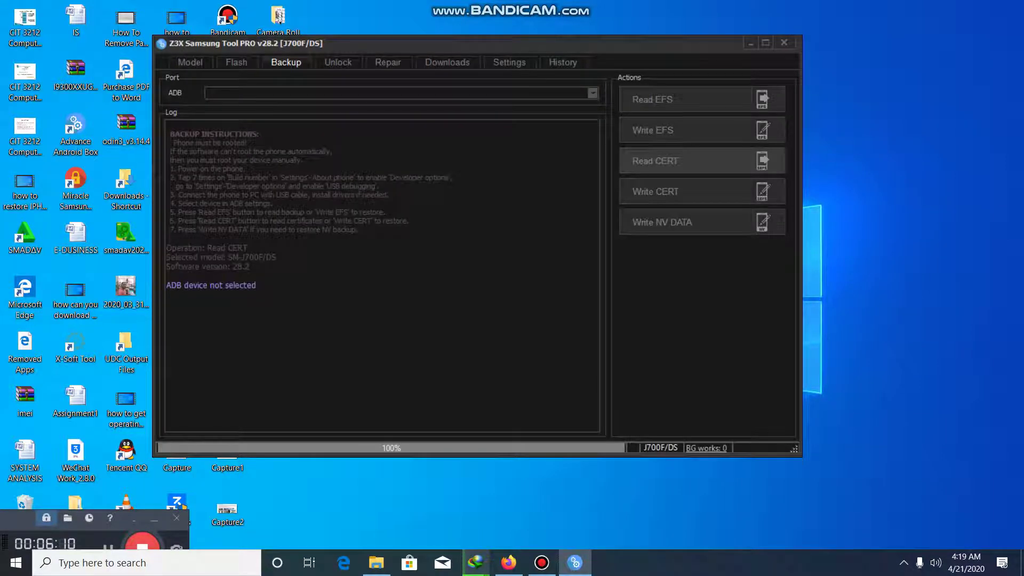
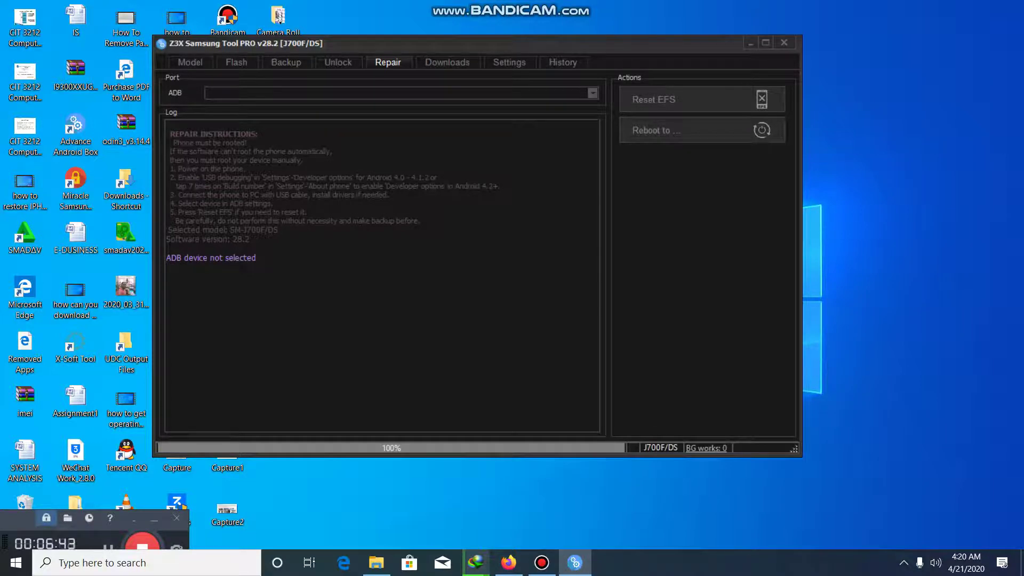
Display the firmware files available for download for the selected phone model.
{"action": "left_click", "coordinate": [447, 62]}
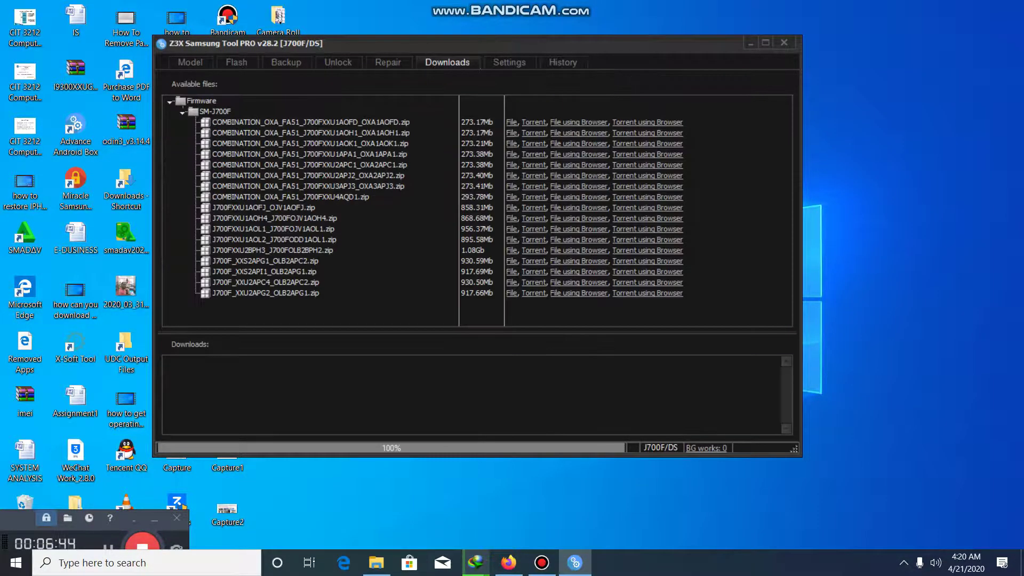